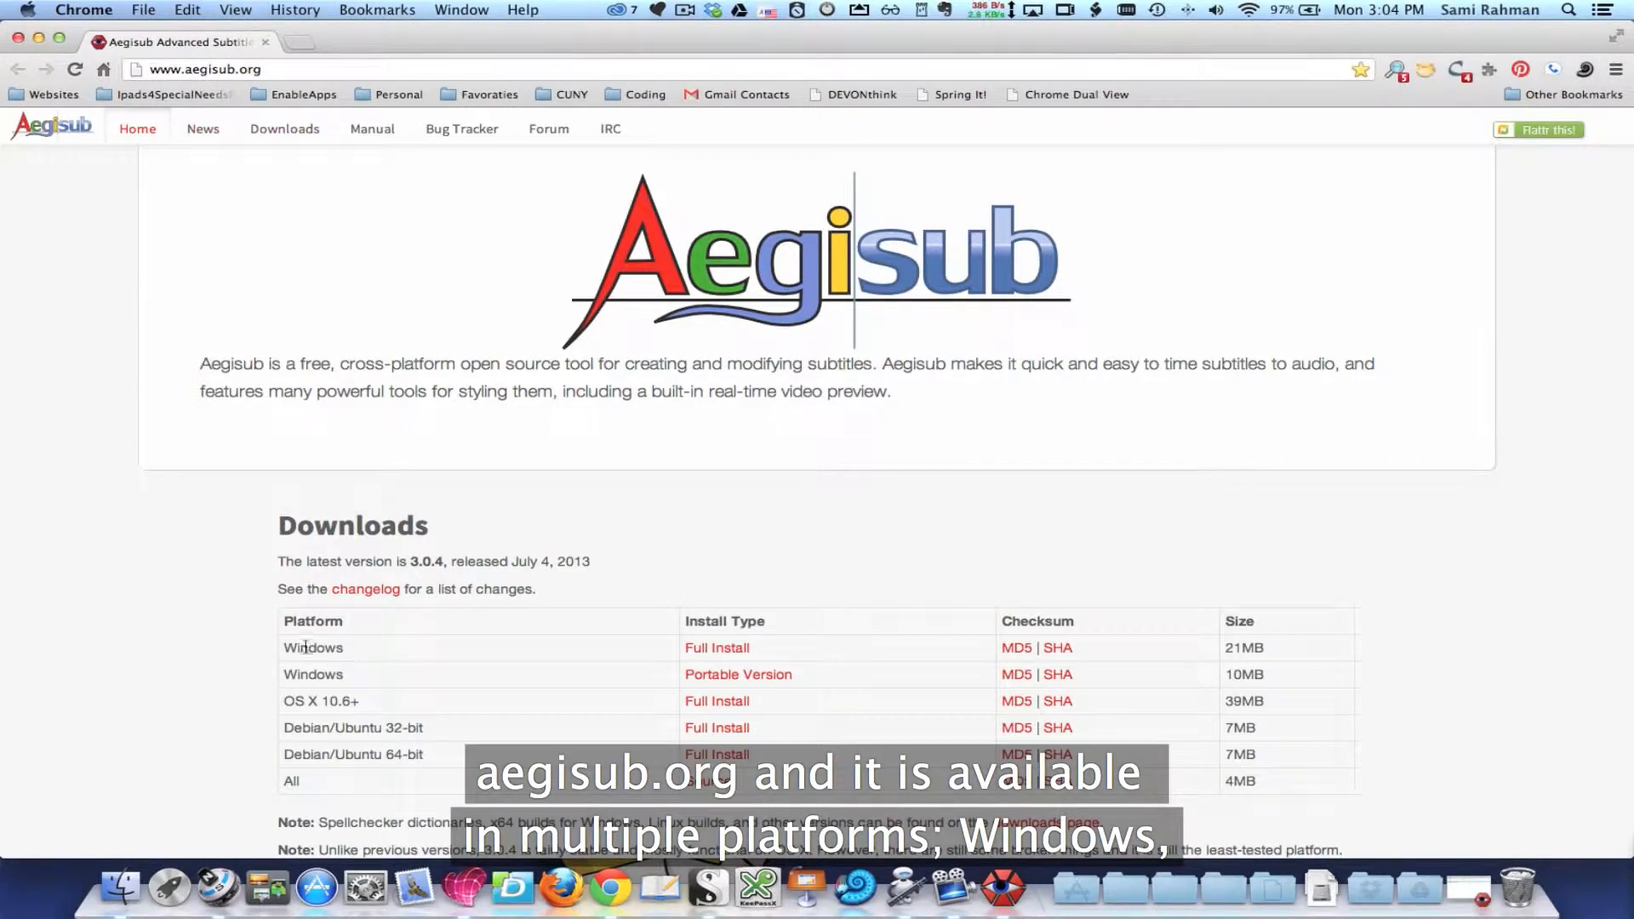
drag(283, 648, 287, 704)
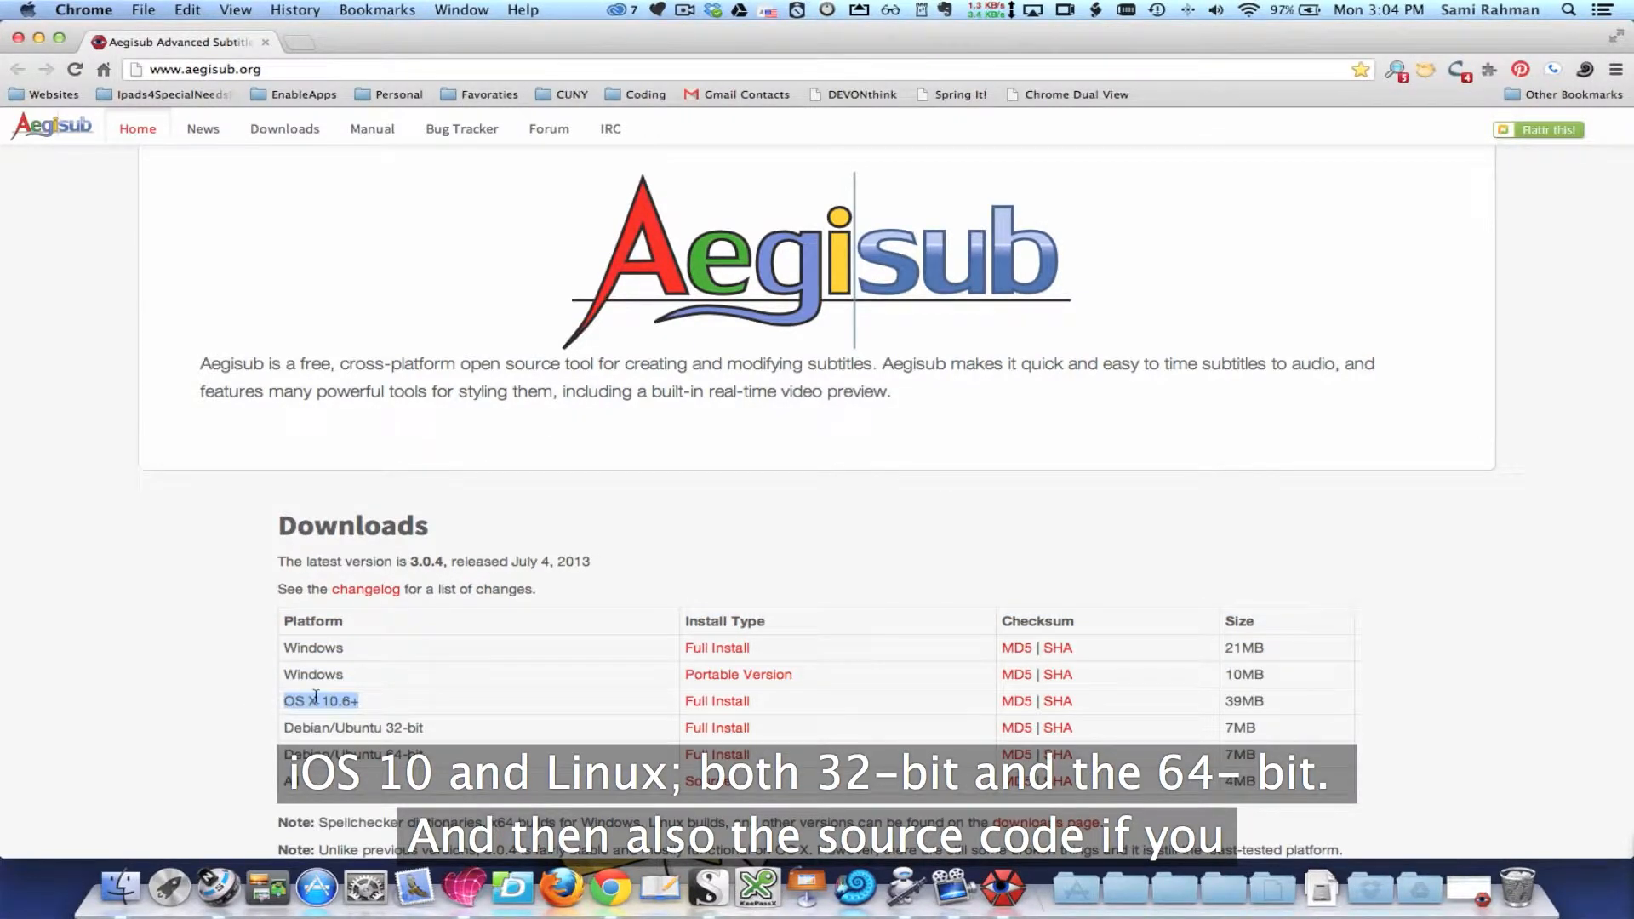
drag(440, 760, 361, 741)
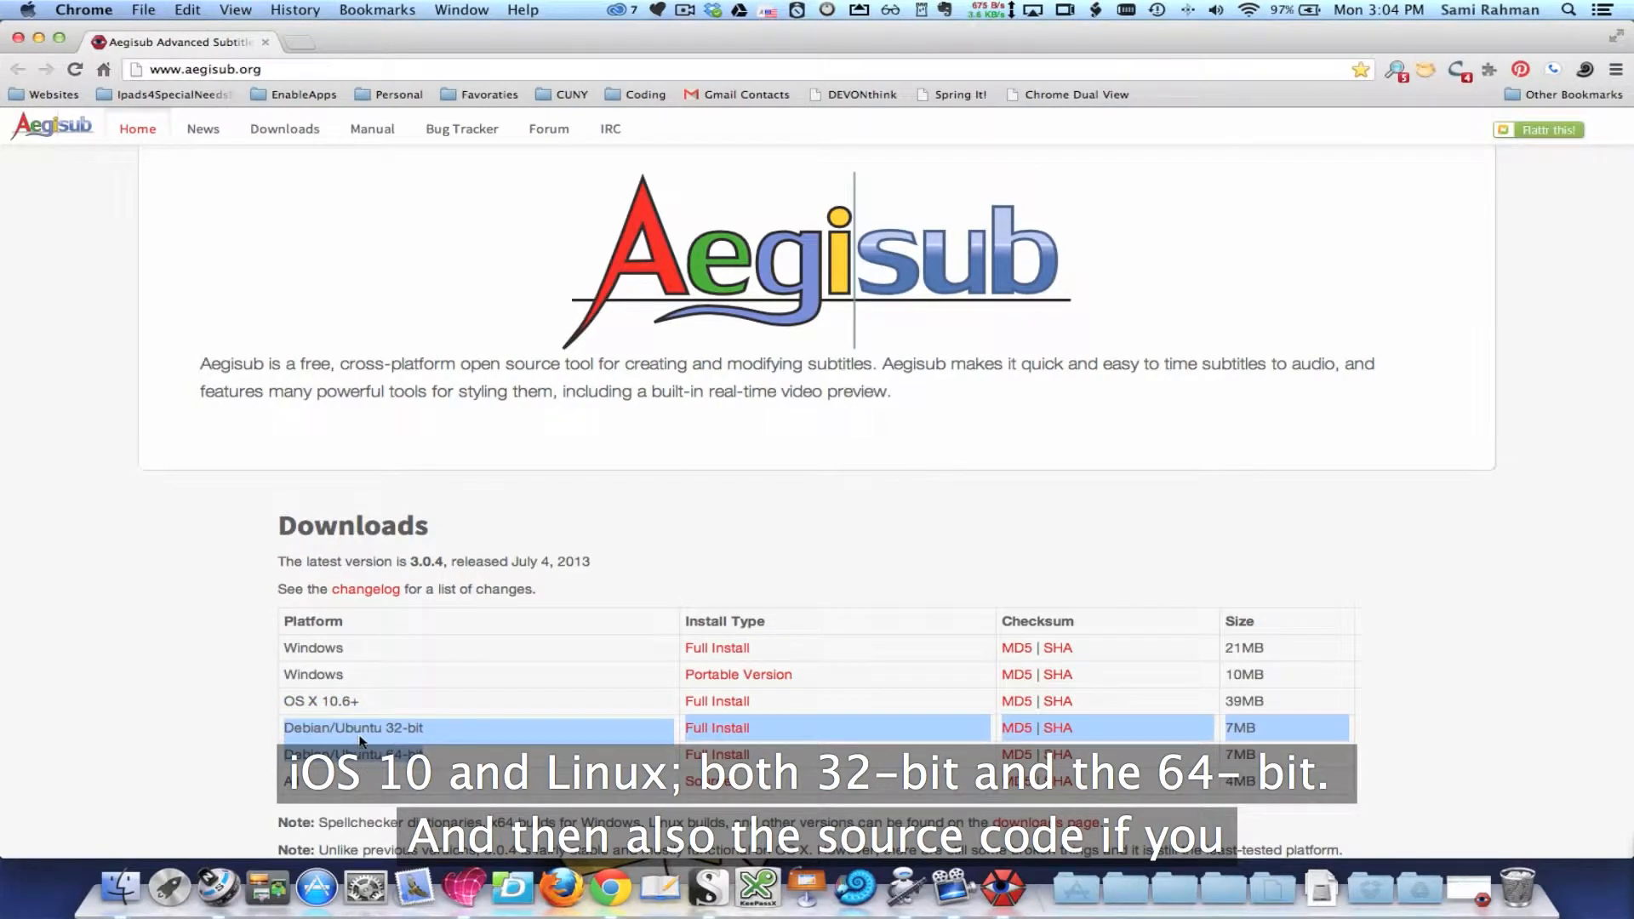
click(393, 791)
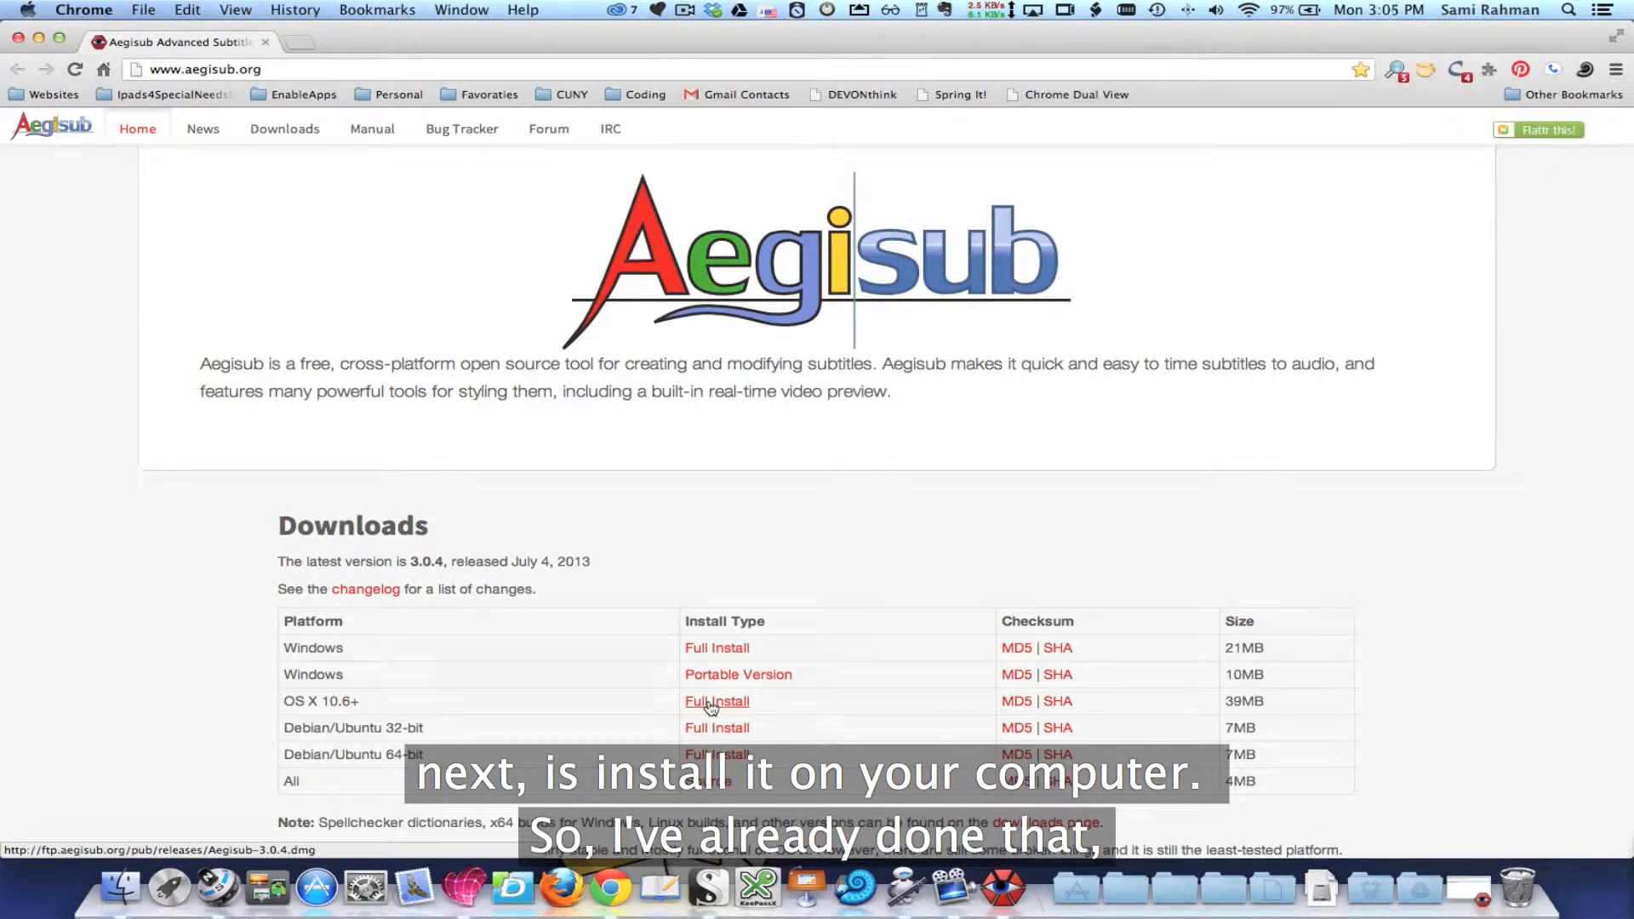
Step: Launch Aegisub and open the first time setup MP4 video from the YouTube exports folder
click(1006, 887)
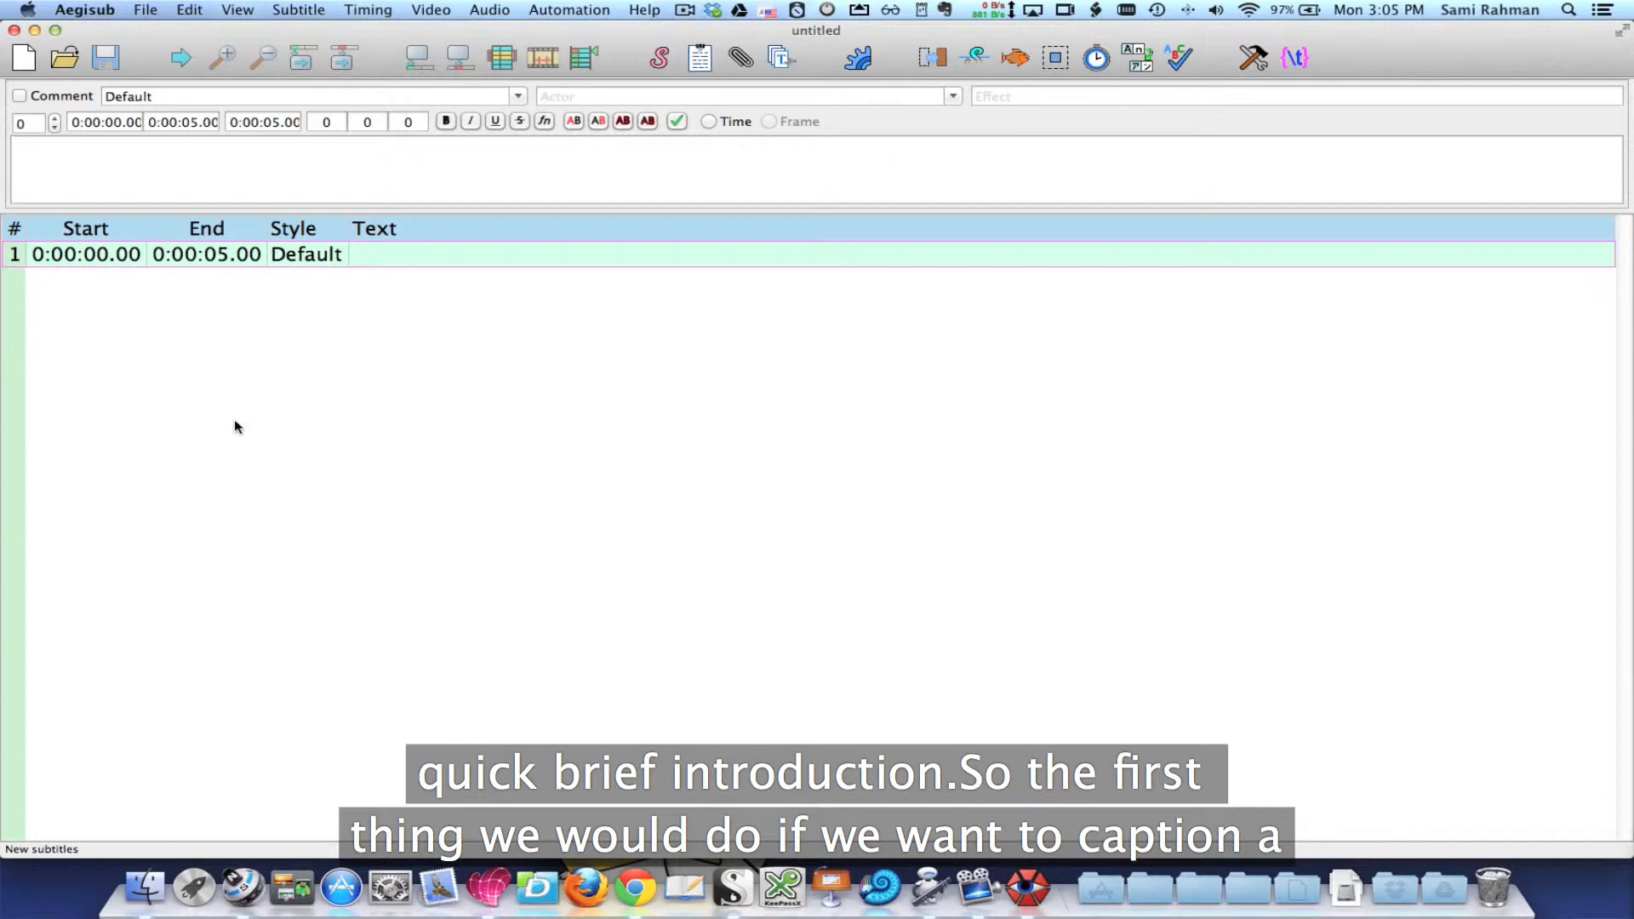
click(439, 12)
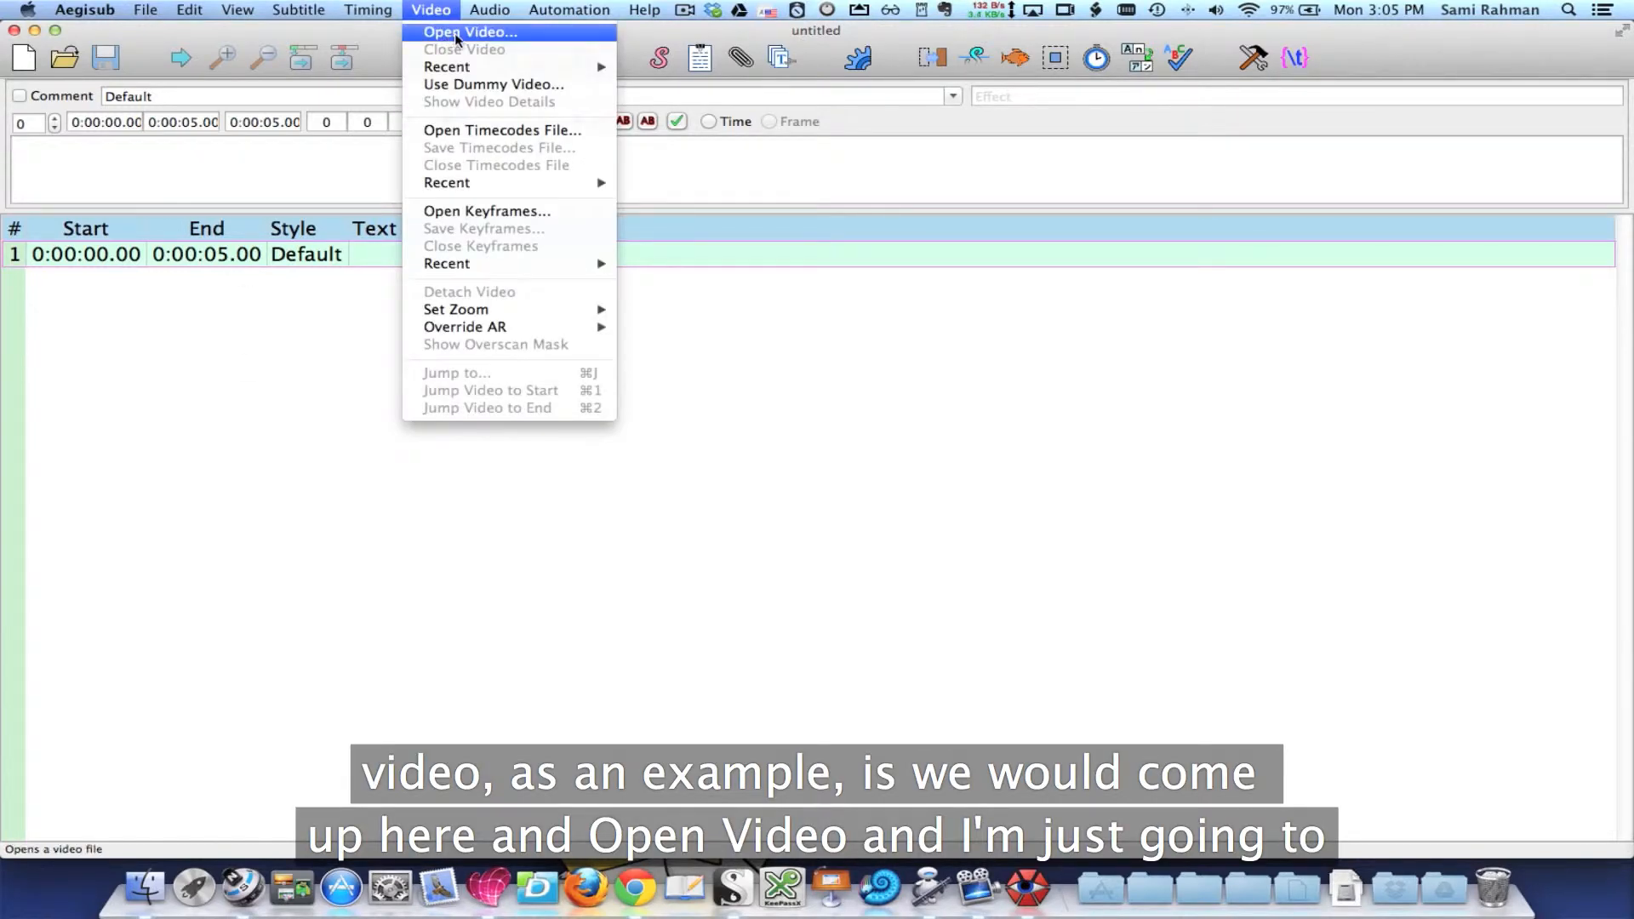
click(458, 34)
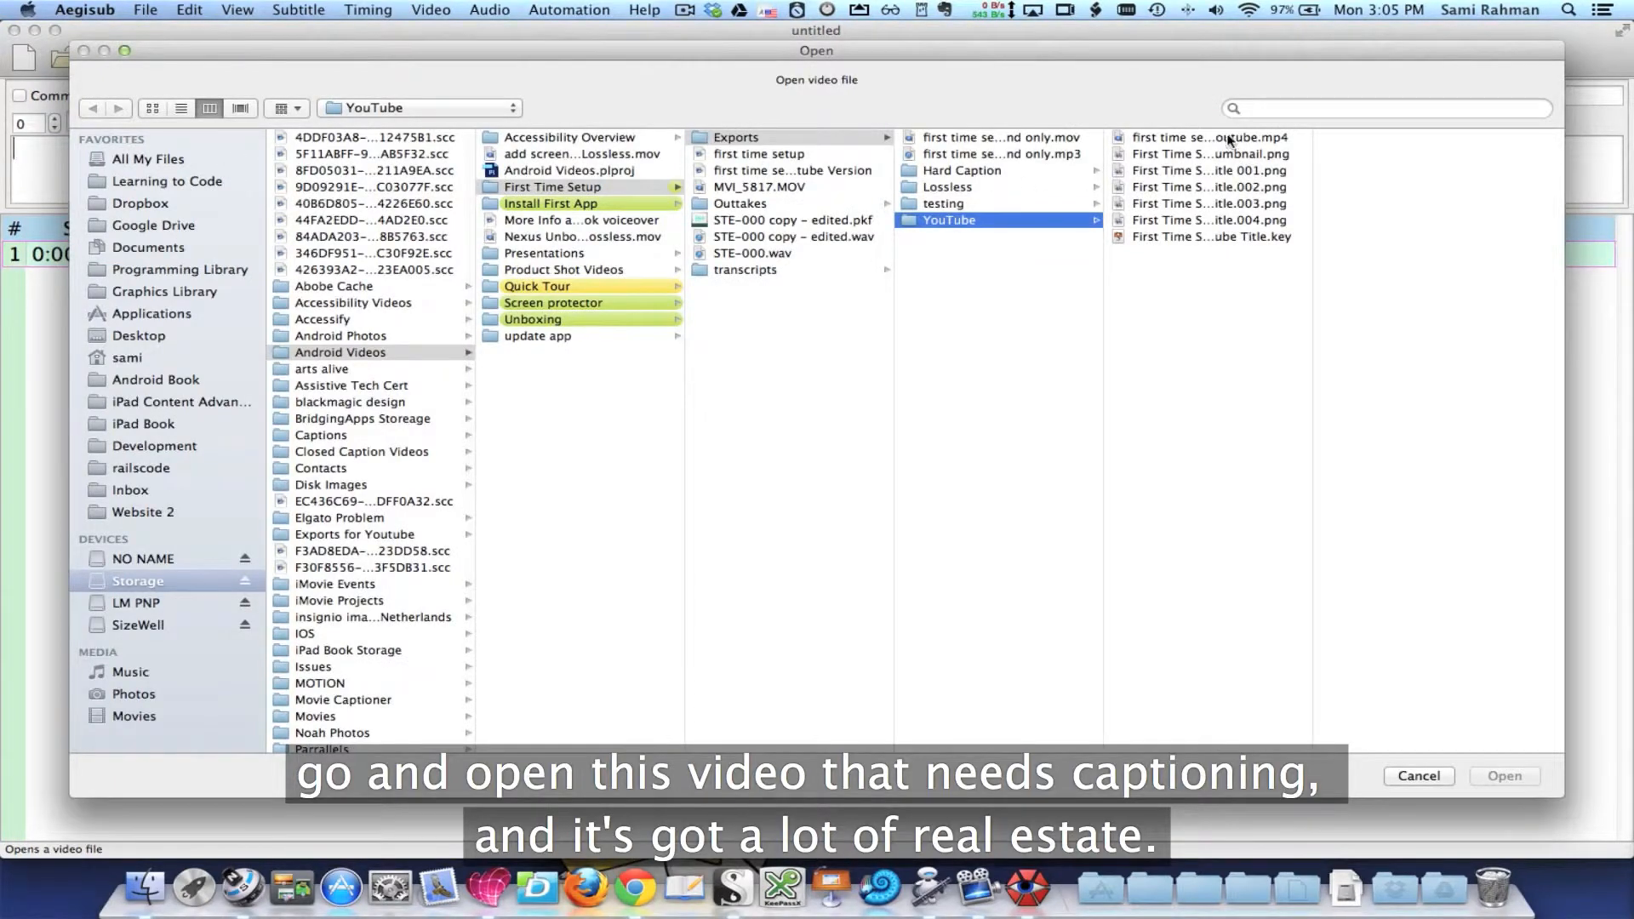
click(1229, 138)
click(1504, 776)
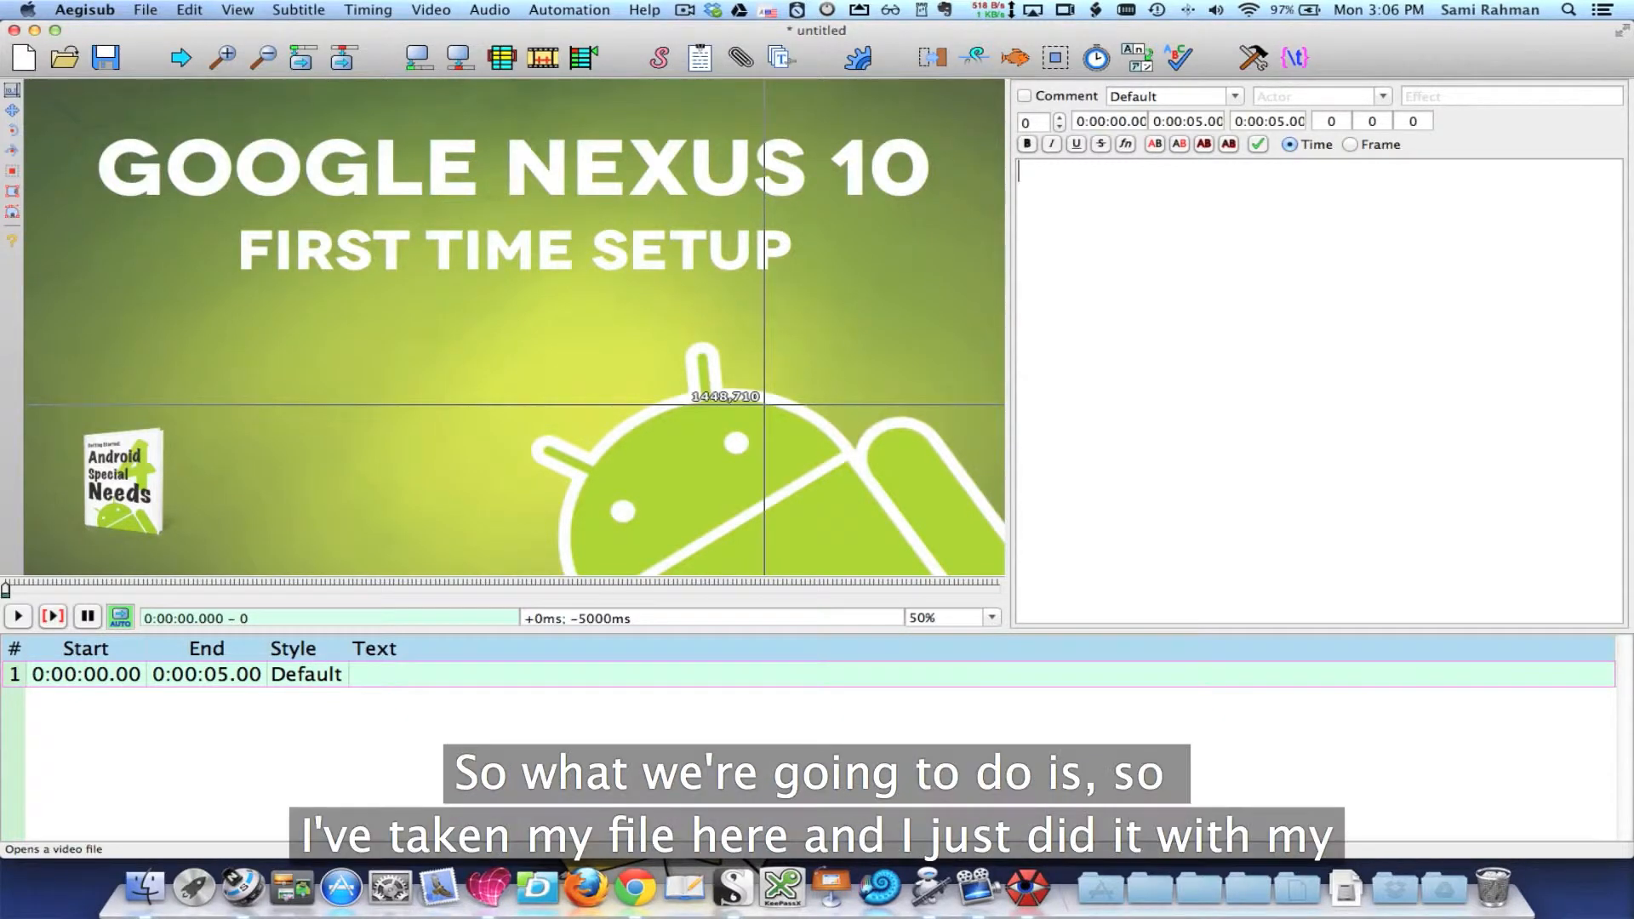
Step: Shrink the video preview to 12.5% zoom
scroll(673, 296, down, 2)
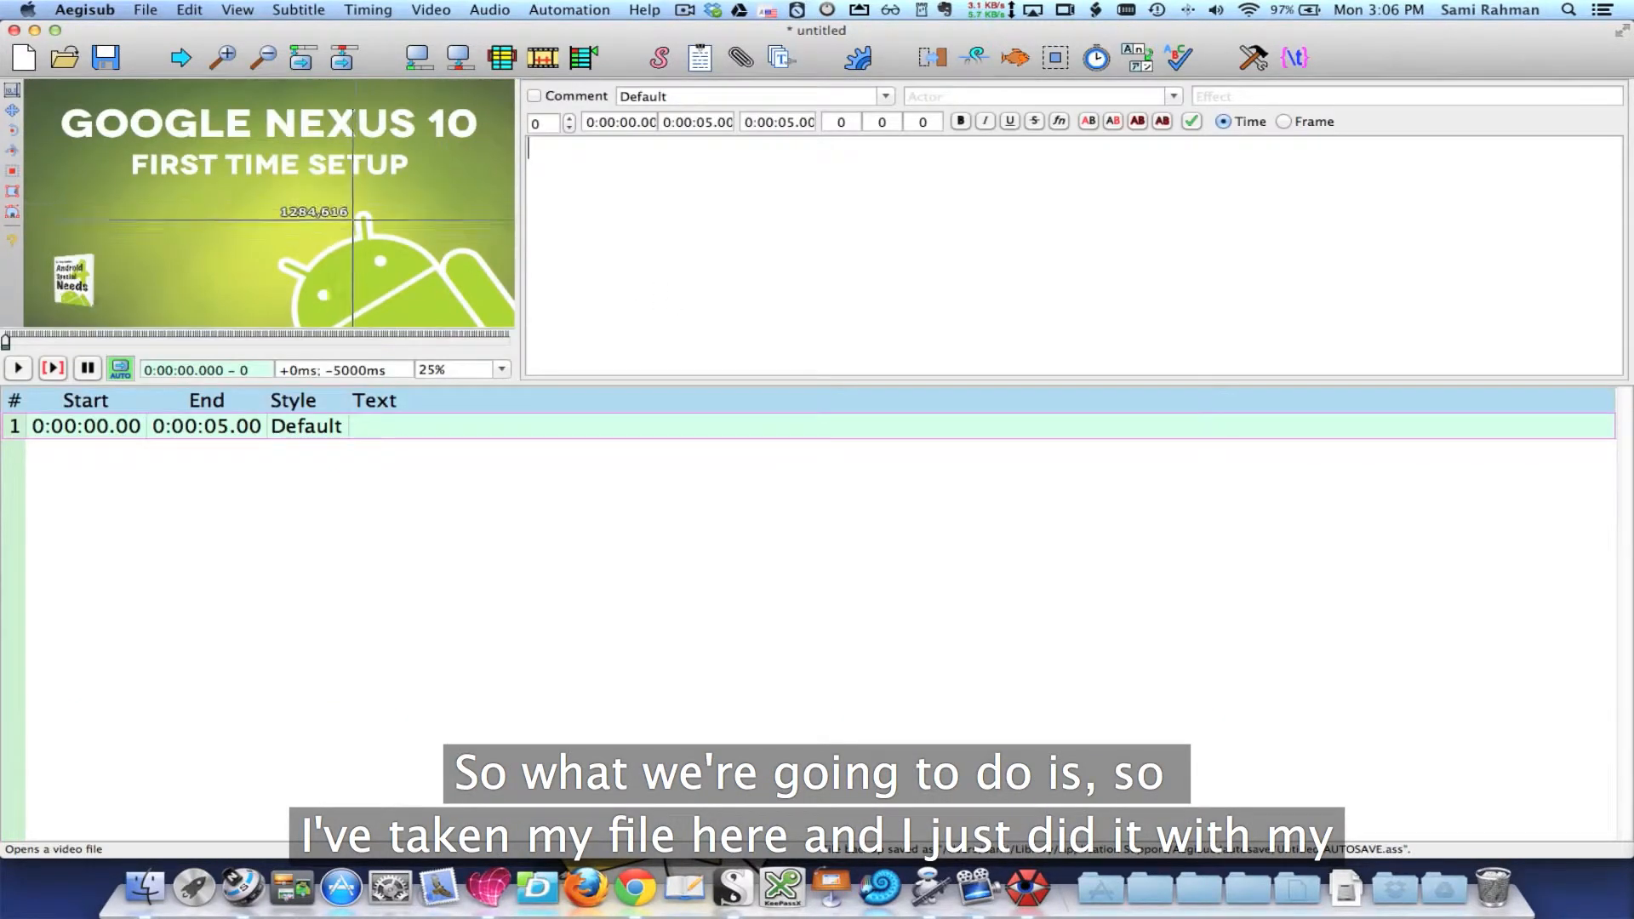
click(502, 369)
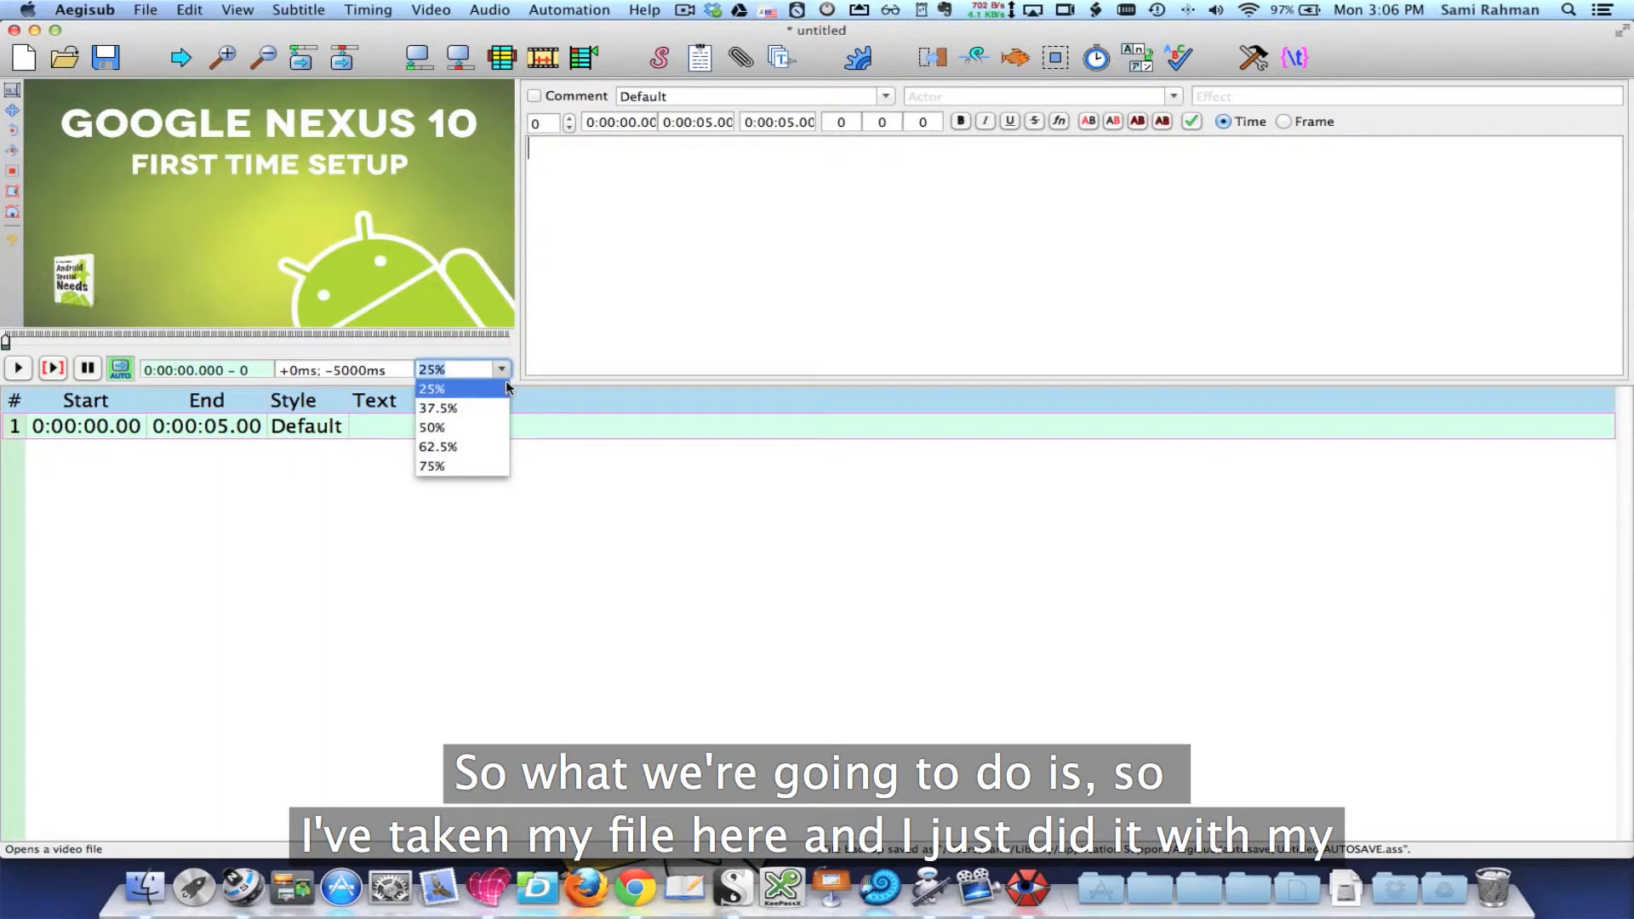
click(495, 394)
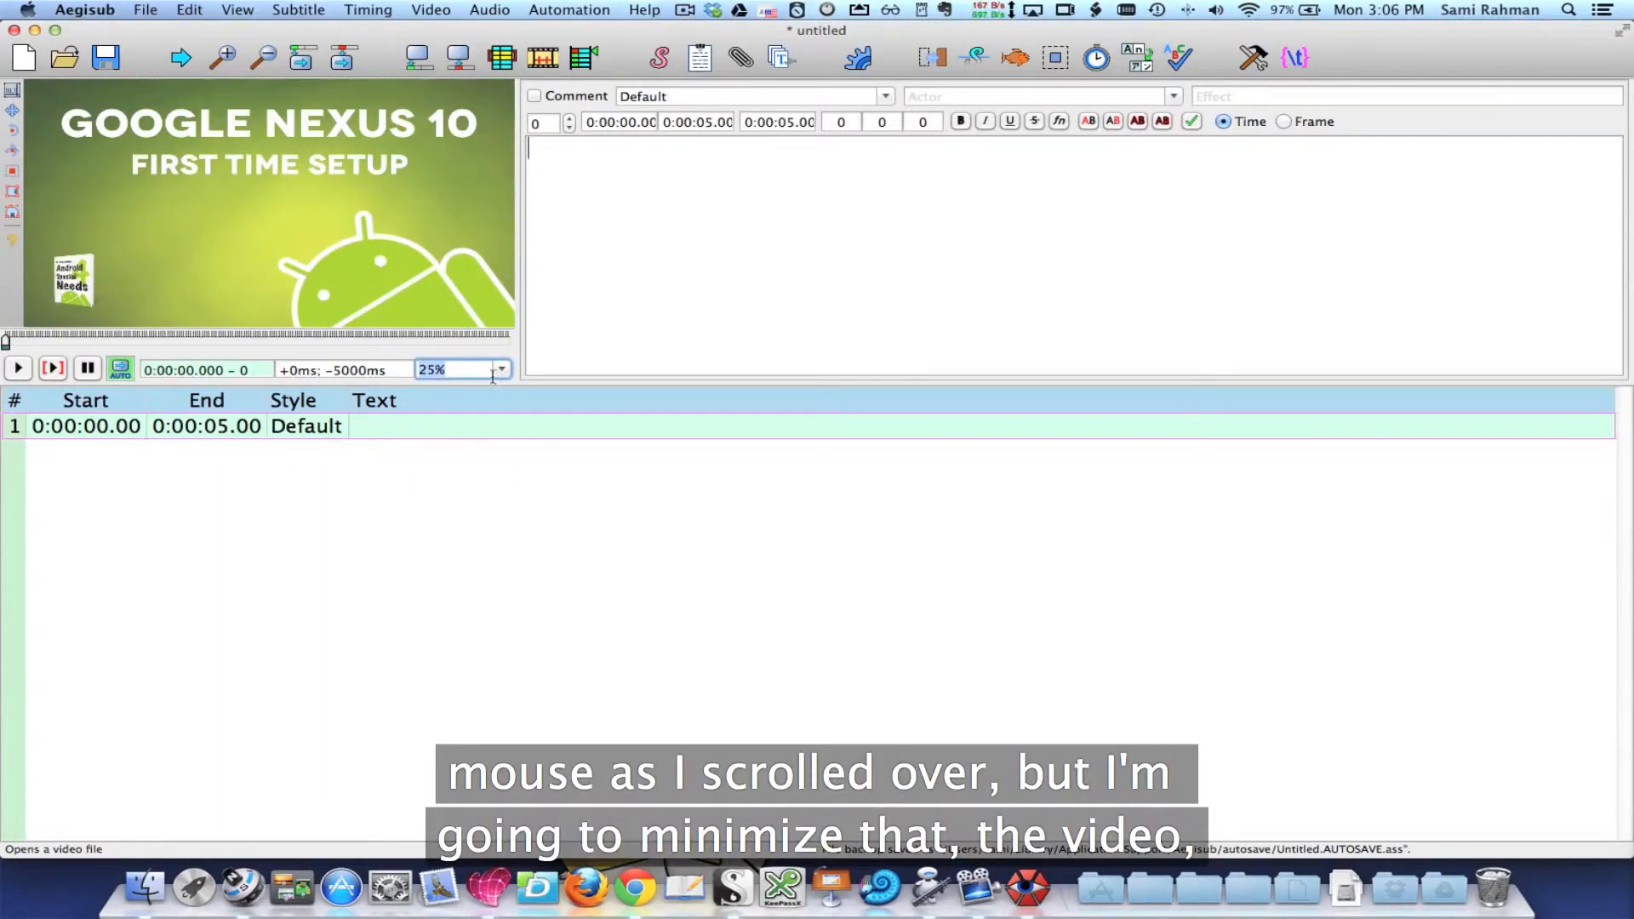
click(502, 369)
scroll(473, 393, up, 1)
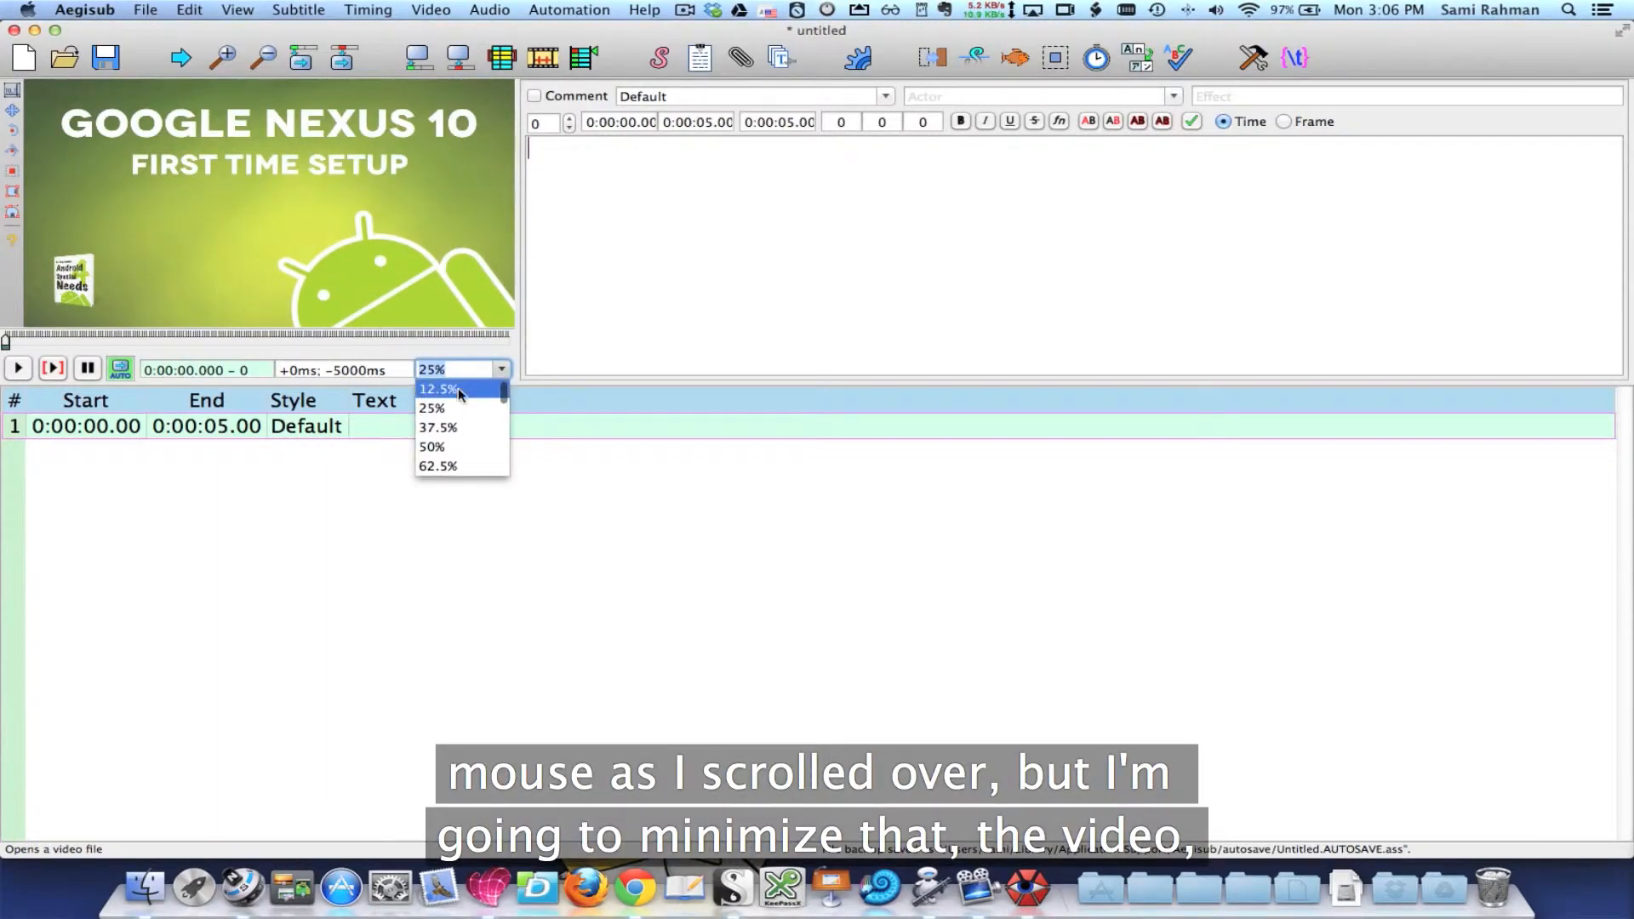
click(473, 384)
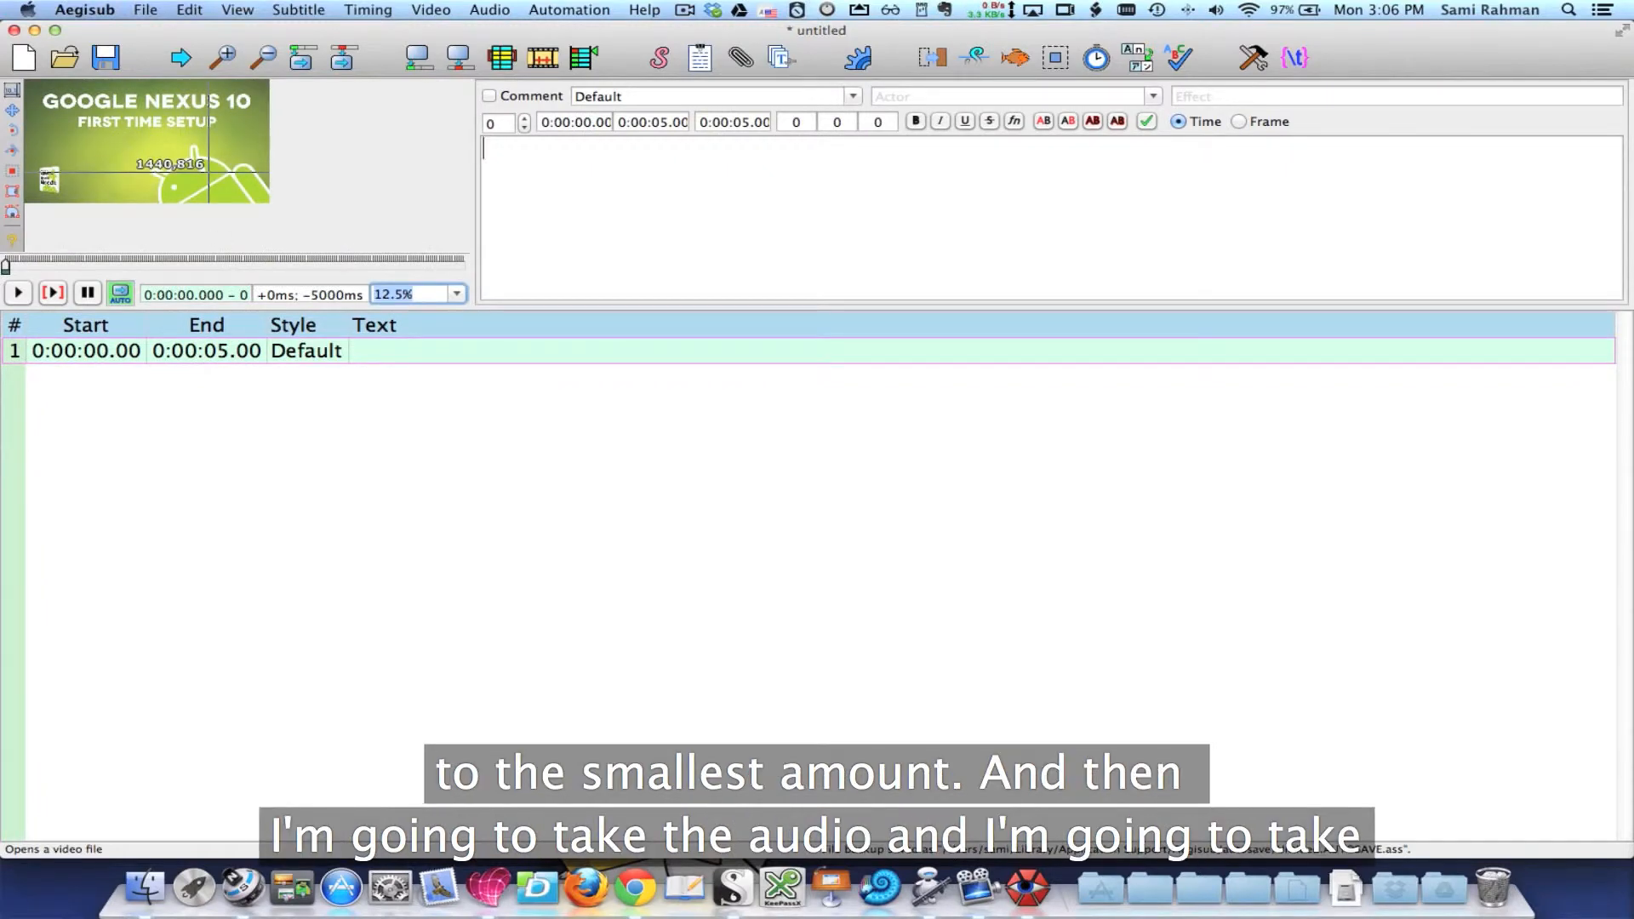
Step: Load the audio from the open video and zoom the waveform out to show about 20 seconds
click(491, 10)
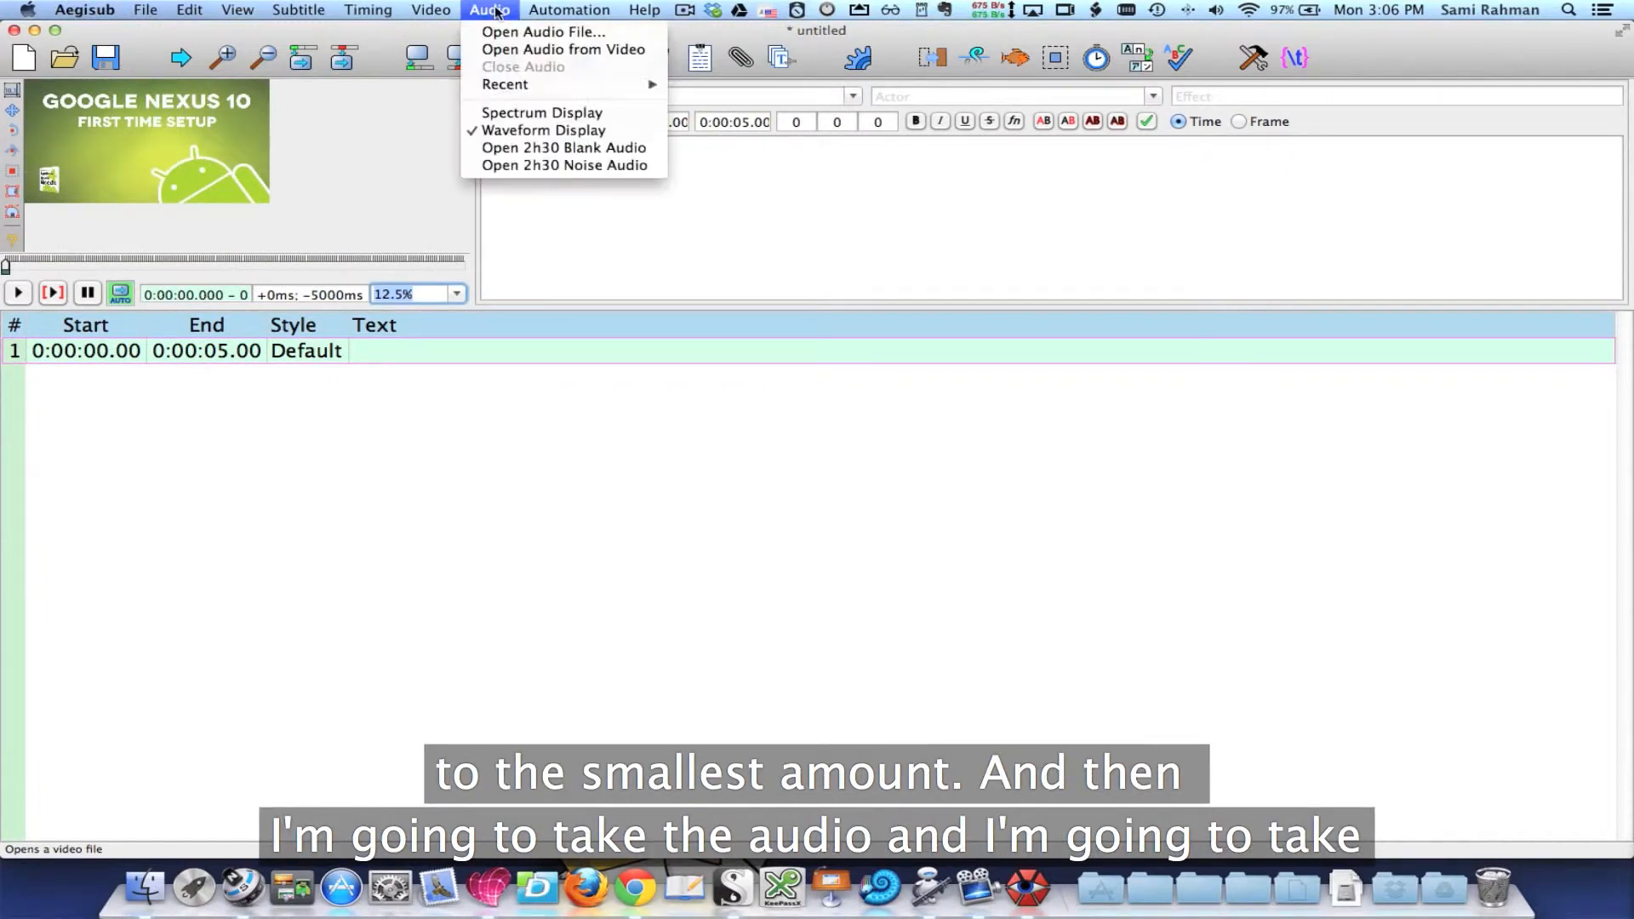
click(511, 53)
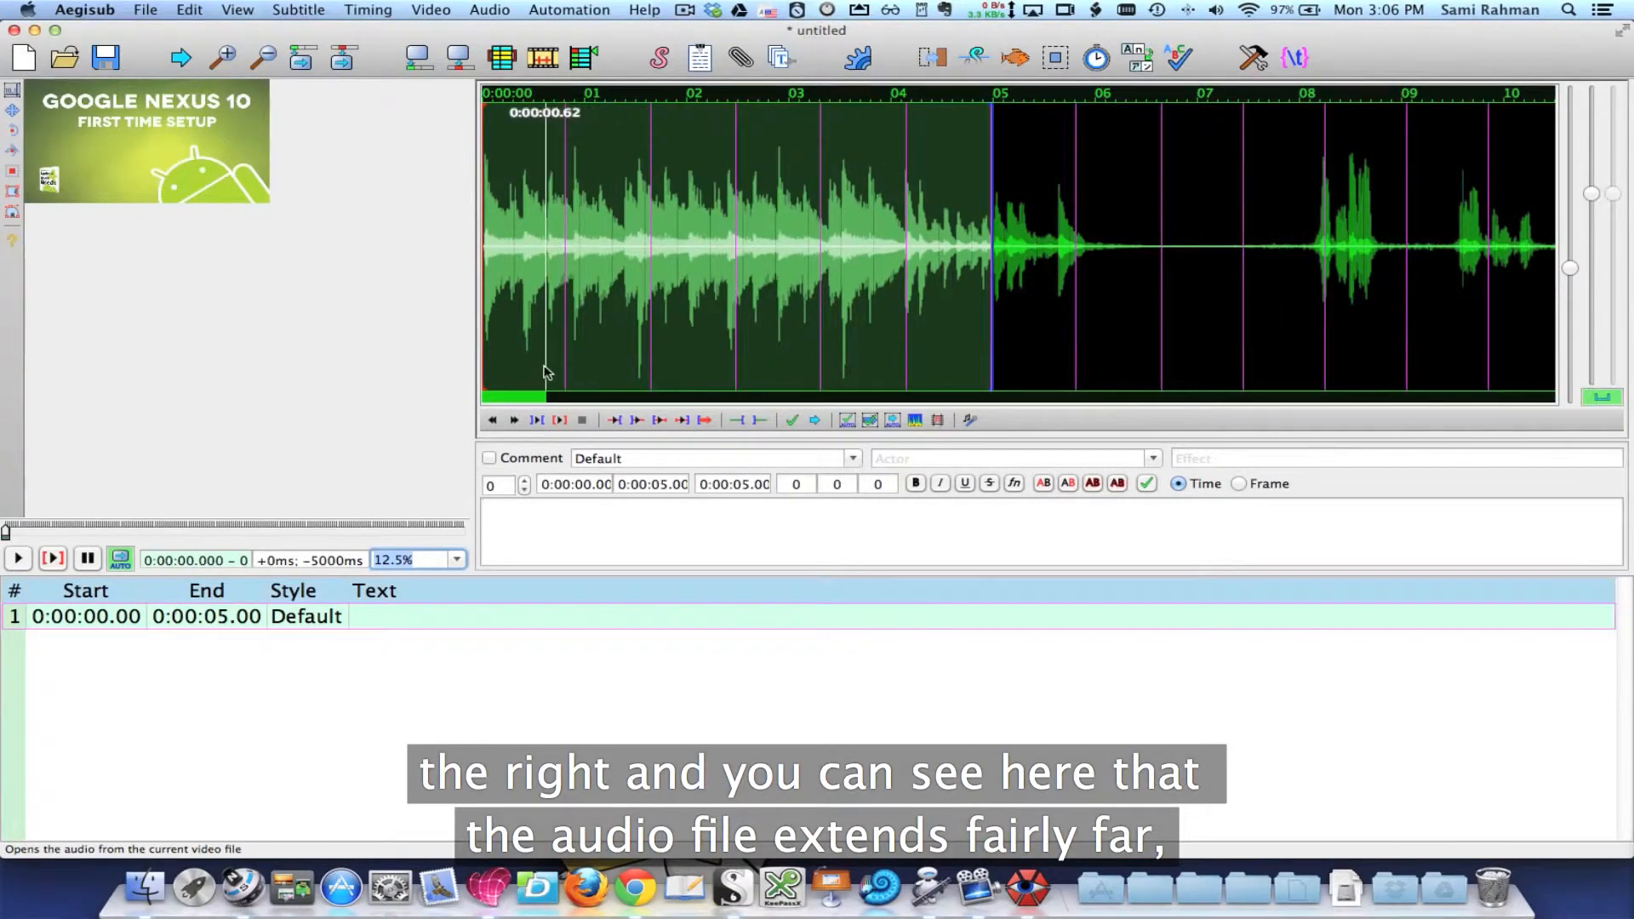
drag(528, 395, 1532, 366)
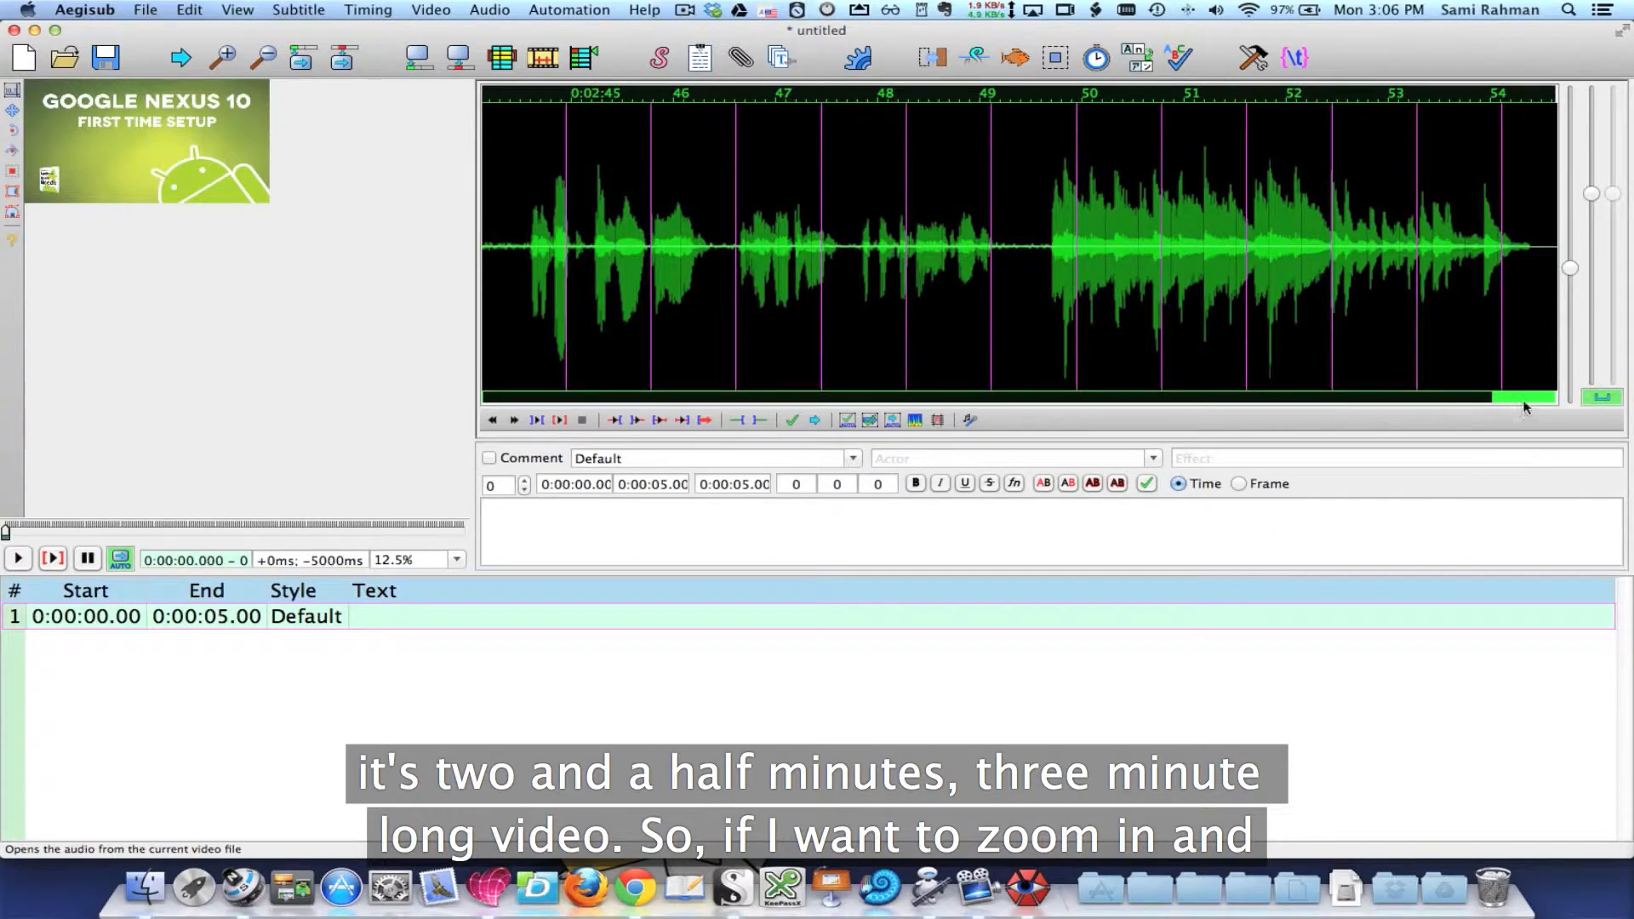
drag(1525, 407, 488, 413)
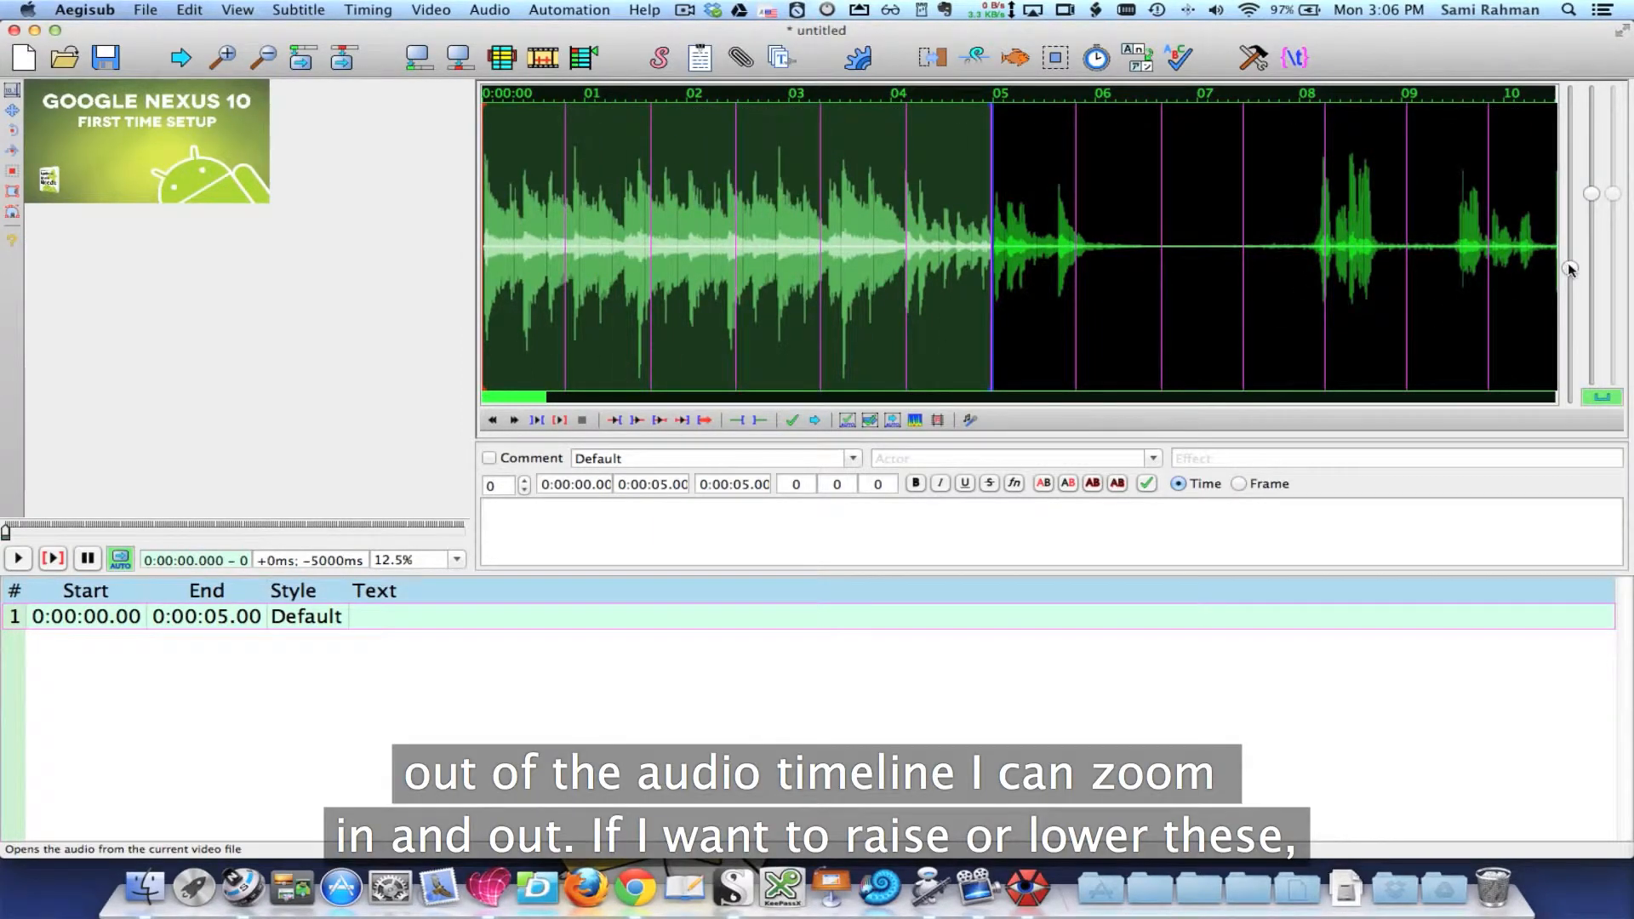
drag(1568, 266, 1570, 283)
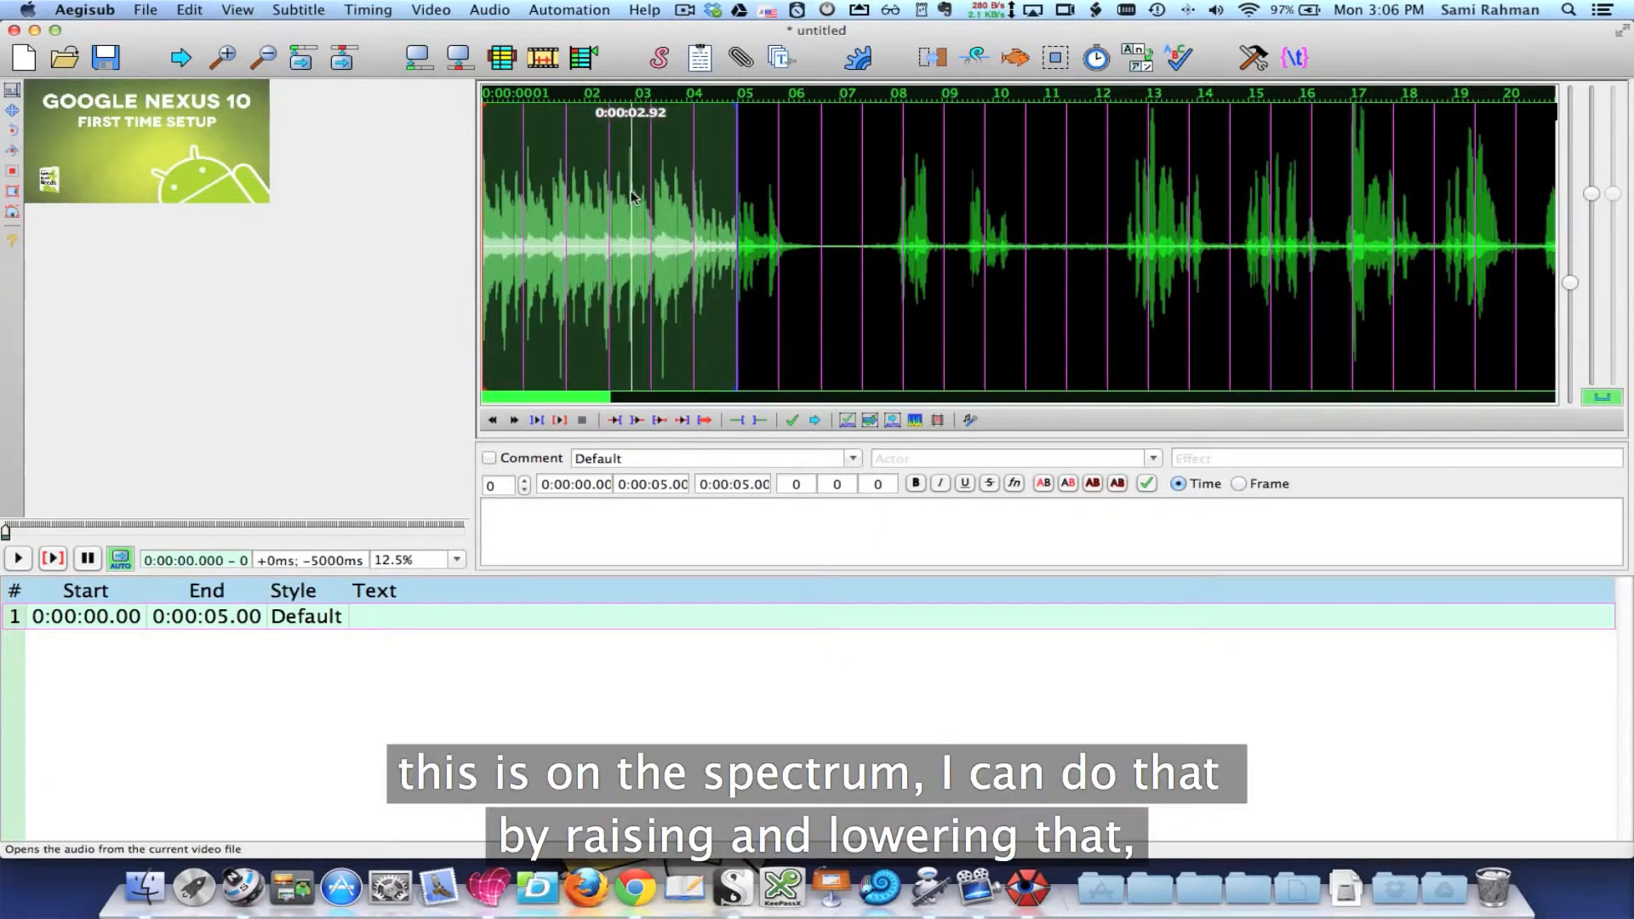
mouse_move(1591, 194)
mouse_down()
mouse_move(1595, 175)
mouse_move(1591, 190)
mouse_up()
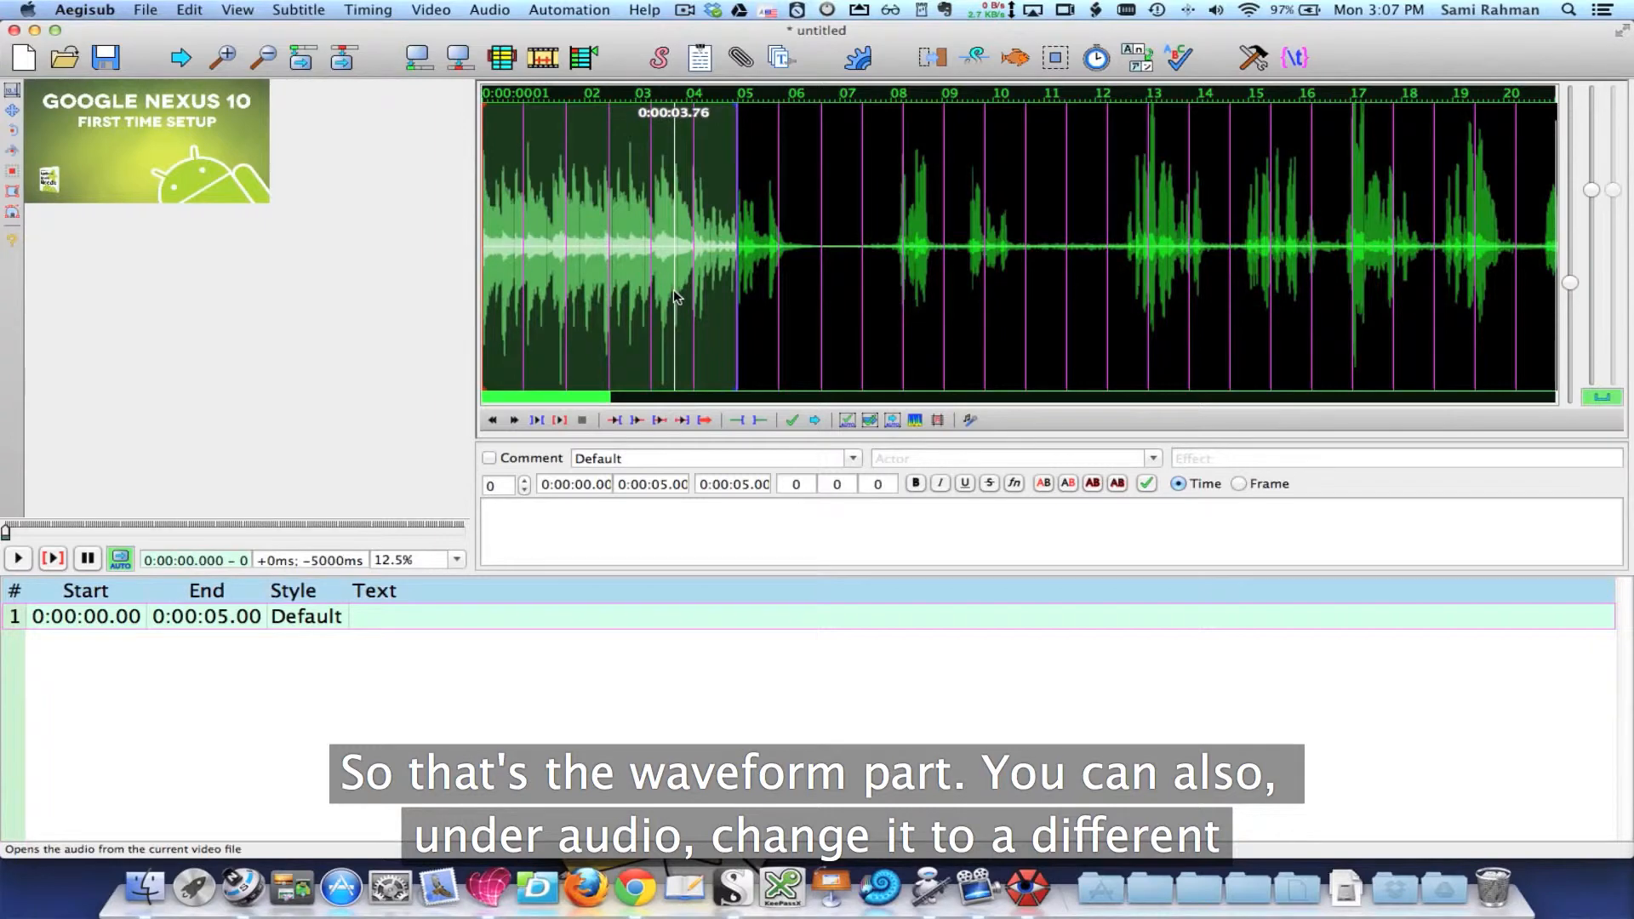
Step: Show the audio as a spectrum display and switch it back to the waveform display
click(489, 9)
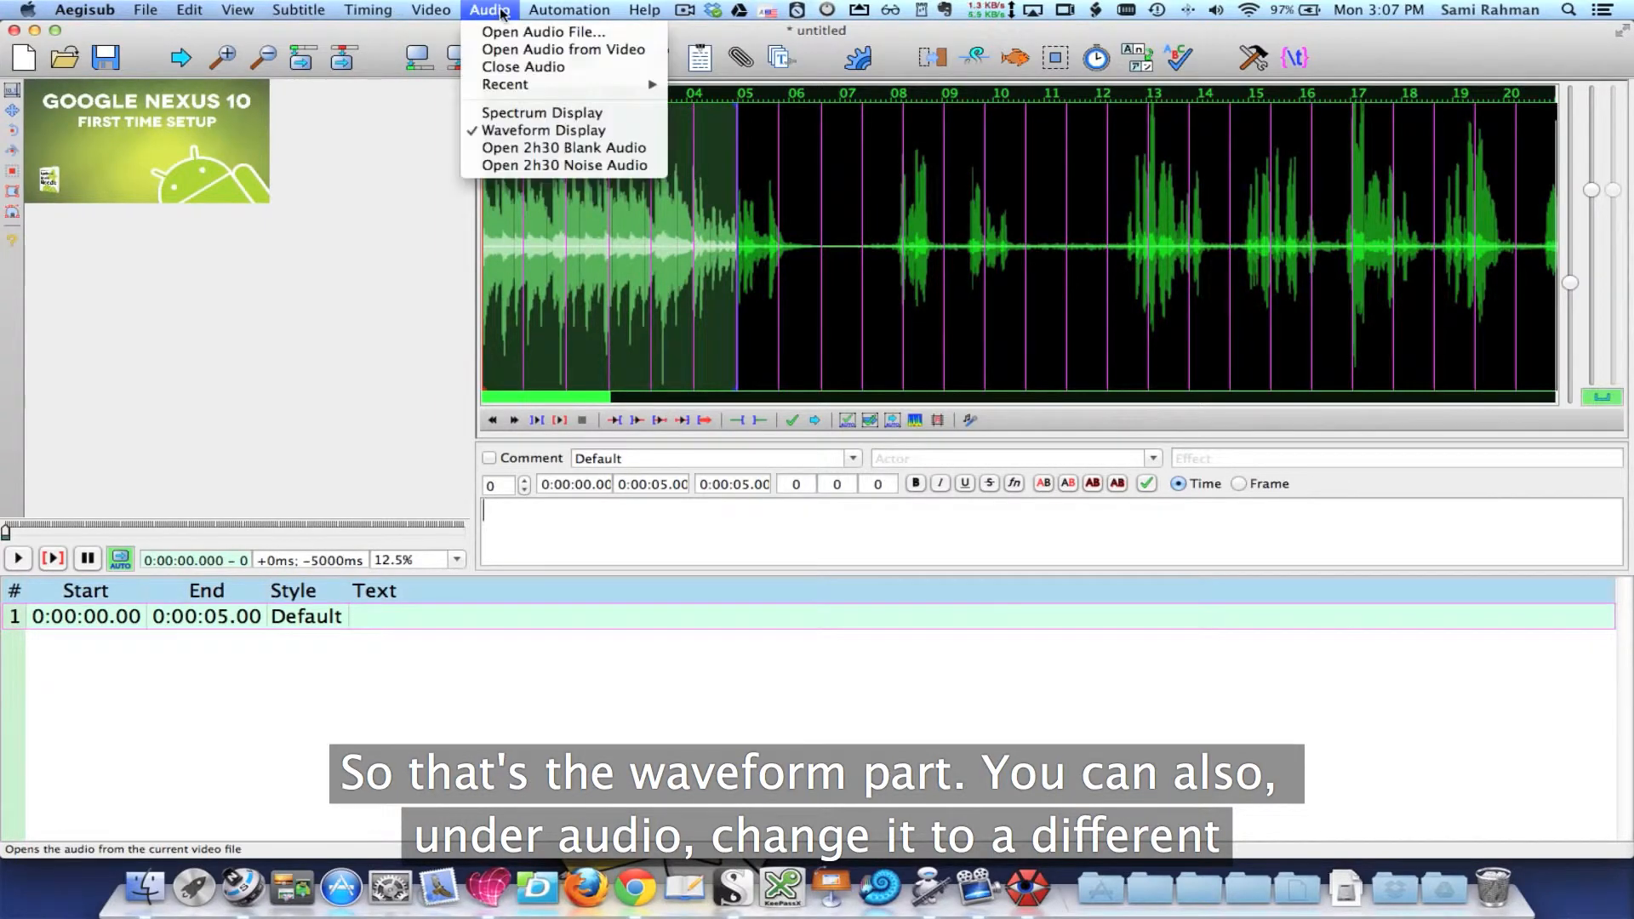
click(537, 116)
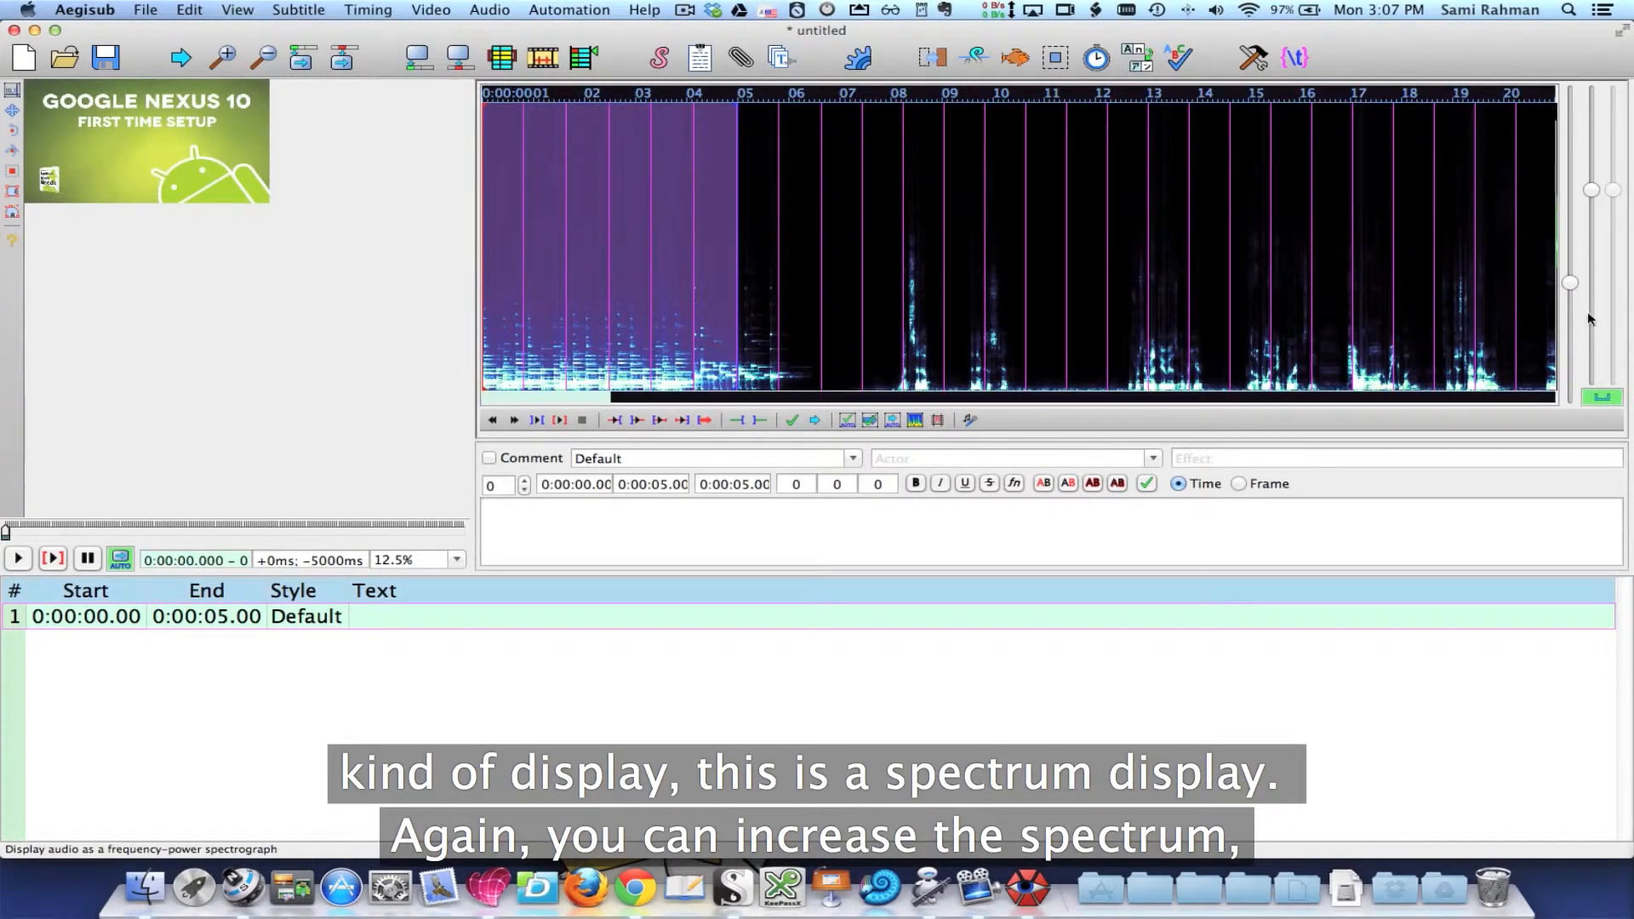
mouse_move(1591, 190)
mouse_down()
mouse_move(1602, 130)
mouse_move(1592, 197)
mouse_up()
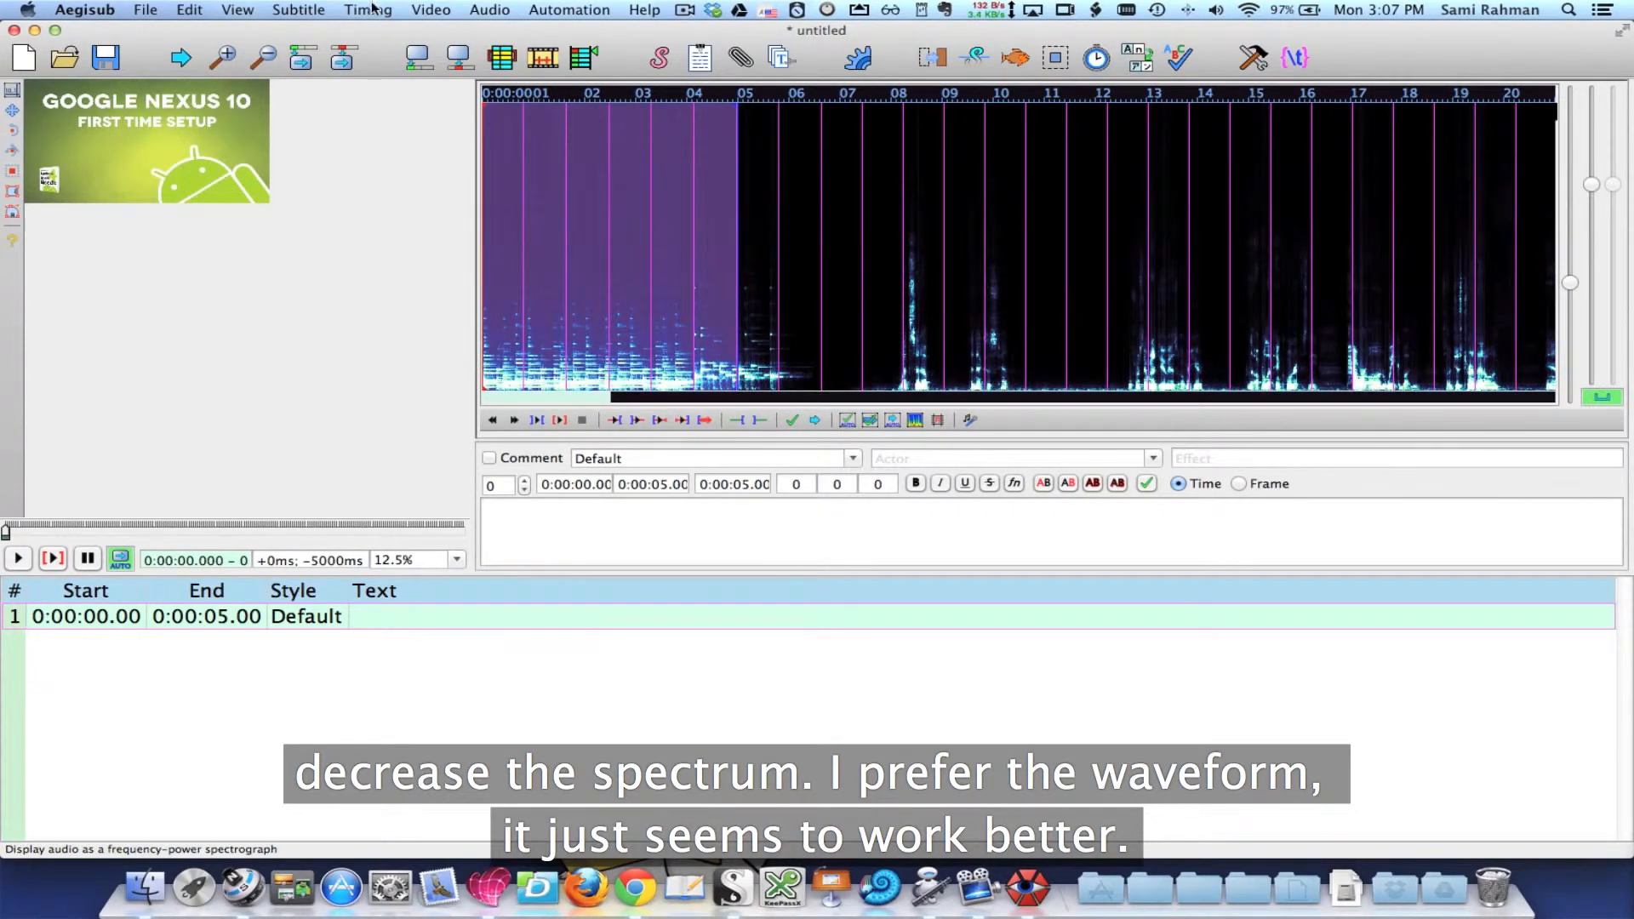
click(489, 9)
click(544, 135)
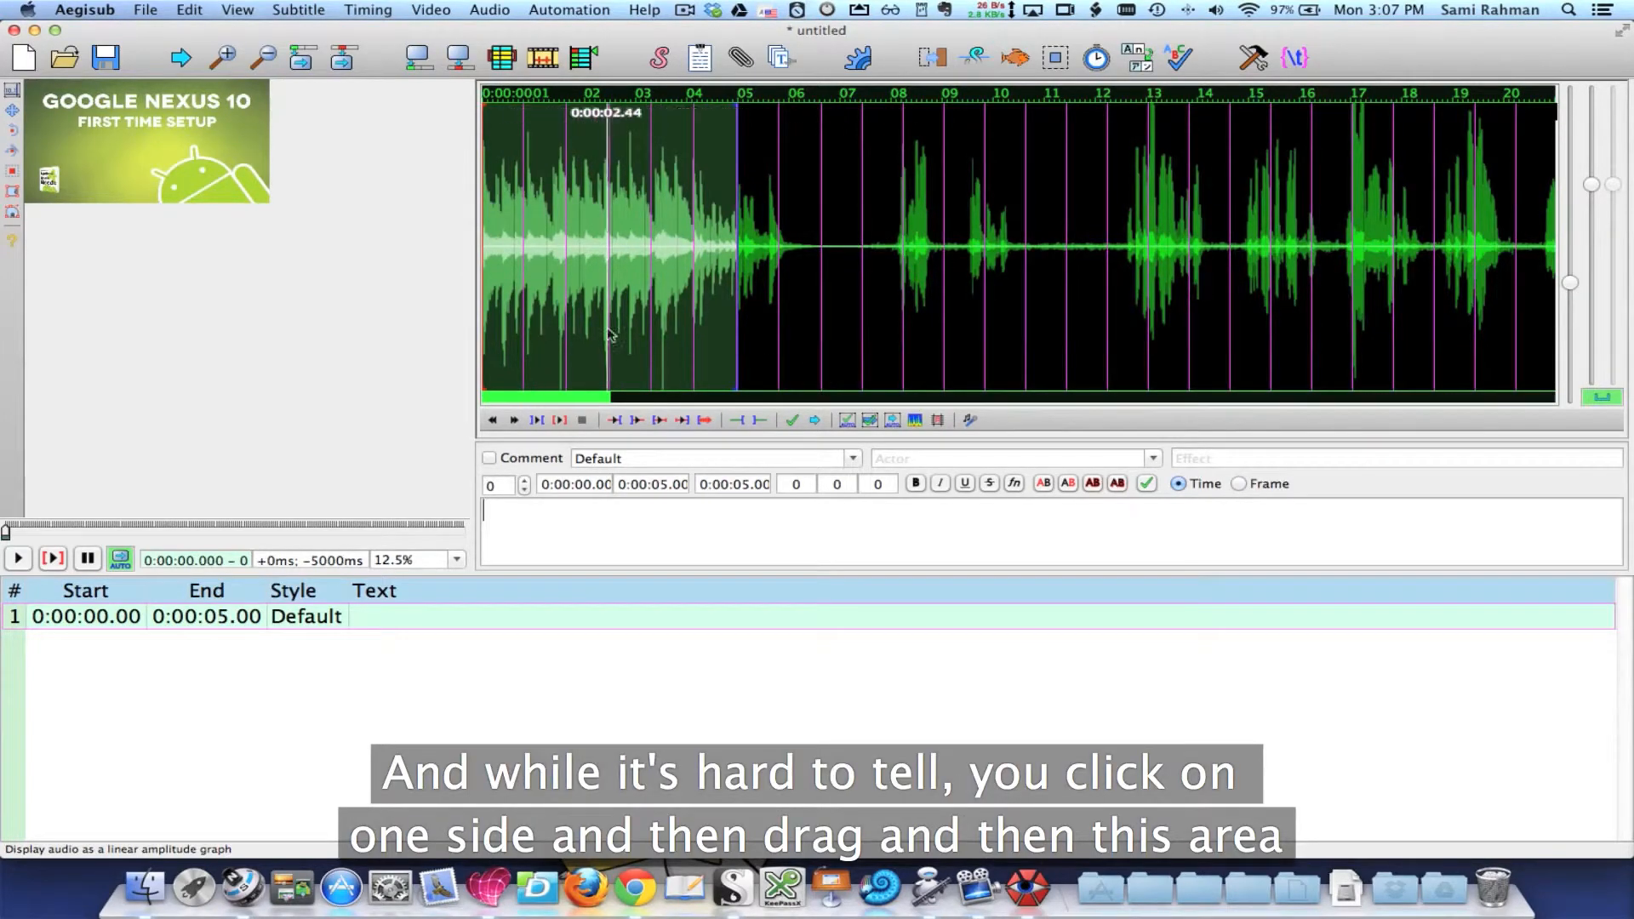
Step: Mark the audio from about 0:00:07.08 to 0:00:11.56 for the first line, play the selection and stop playback
mouse_move(730, 340)
mouse_down()
mouse_move(749, 340)
mouse_move(527, 319)
mouse_up()
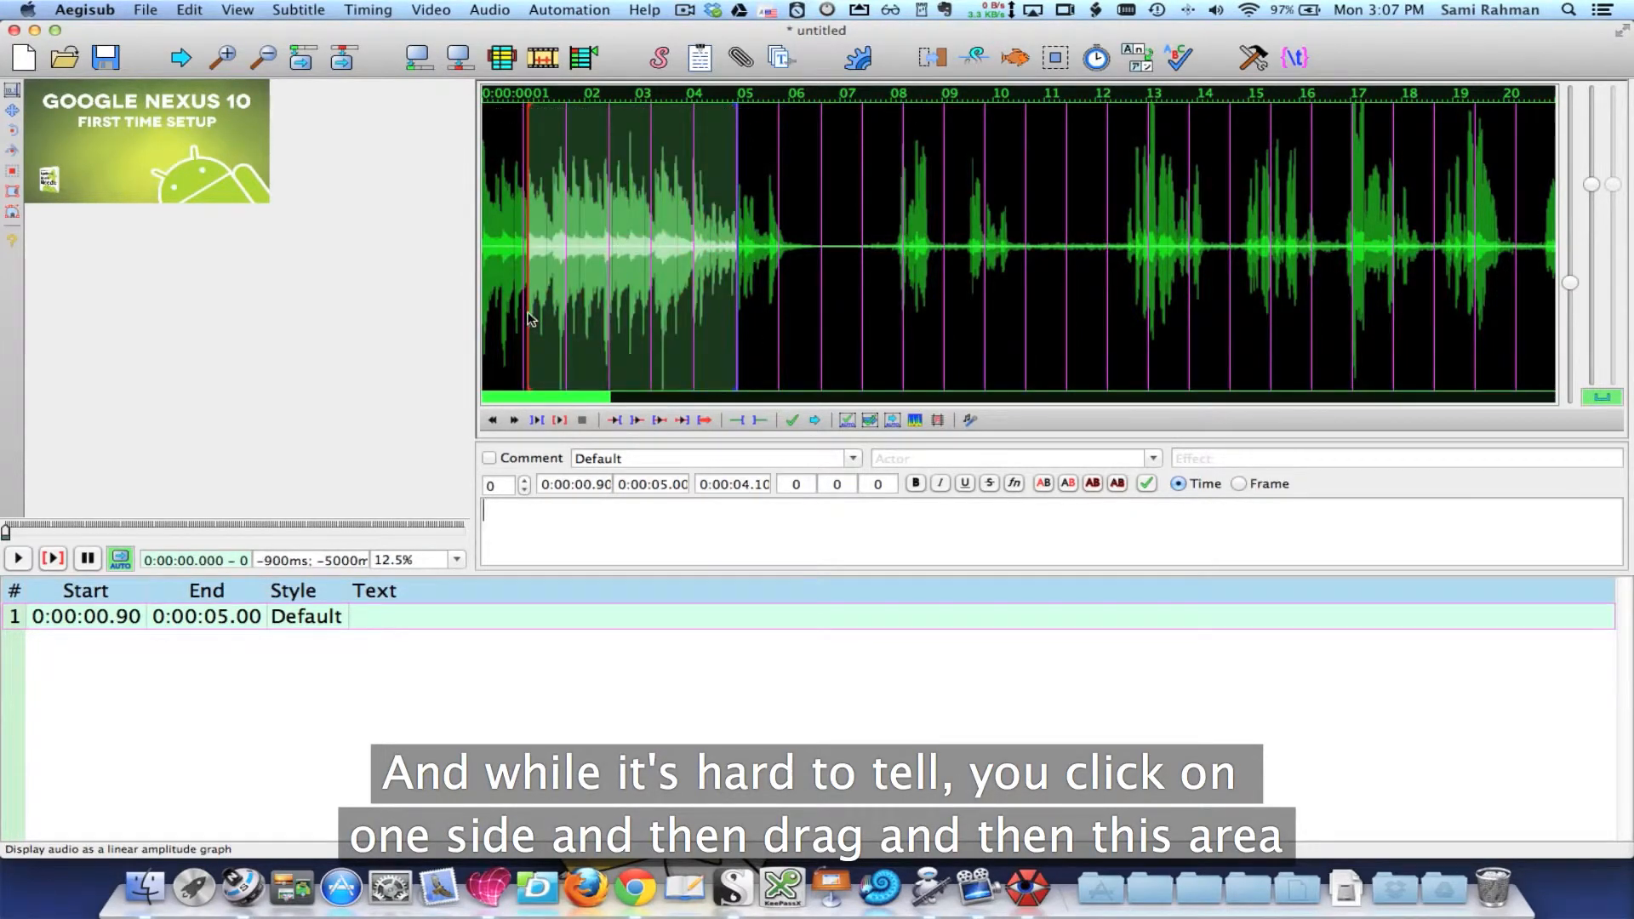
drag(844, 322, 1075, 336)
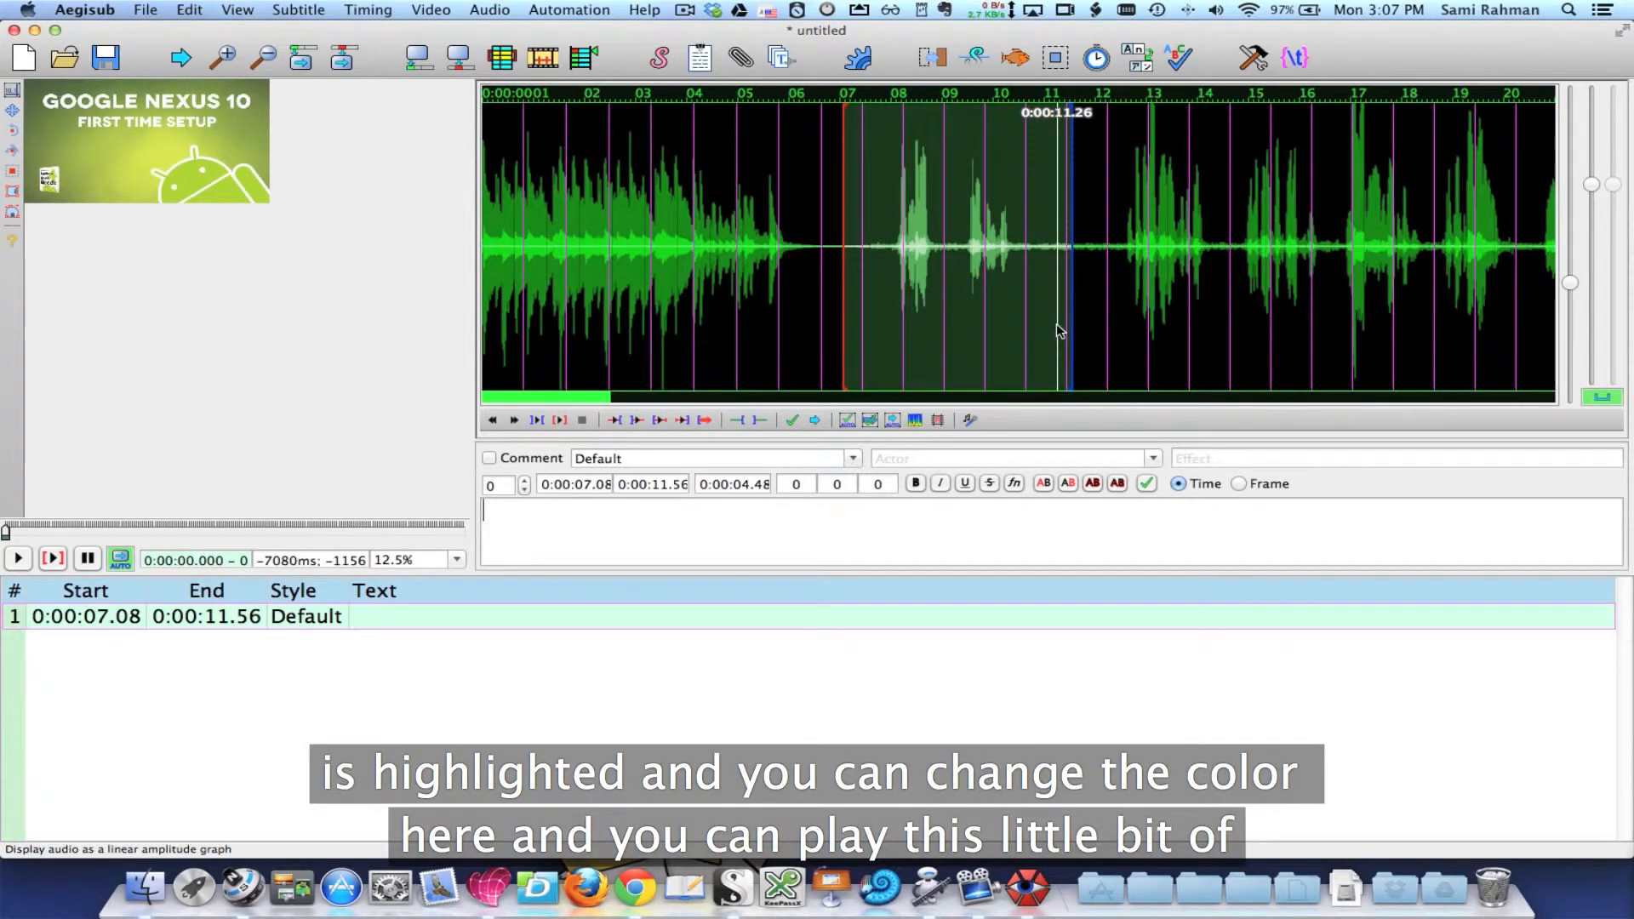
click(558, 420)
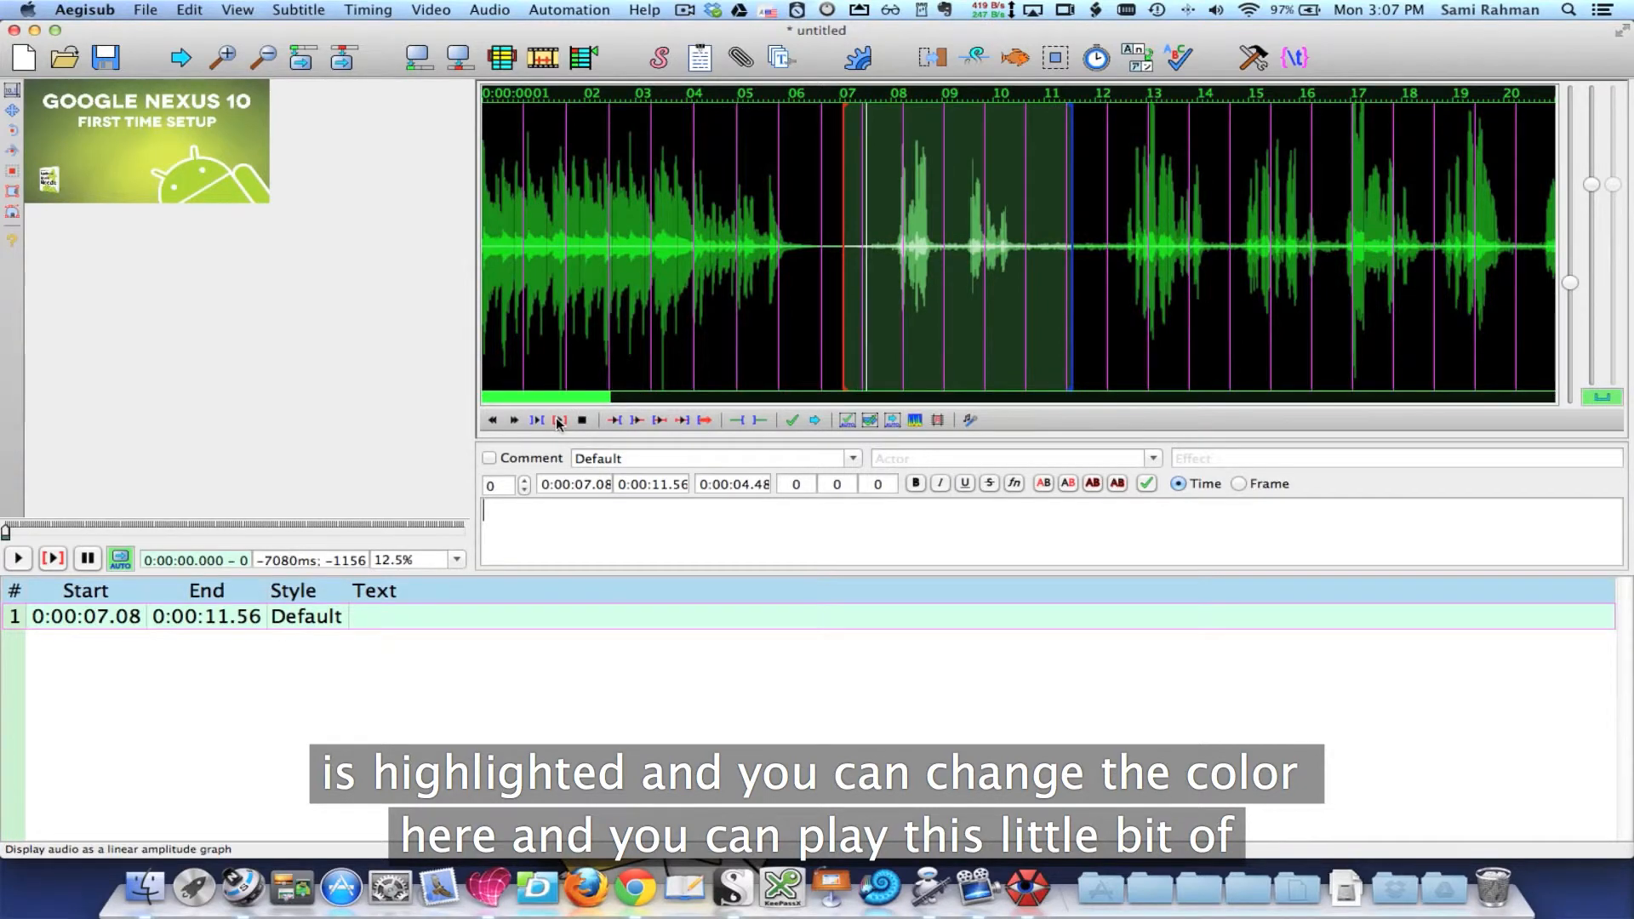
click(559, 421)
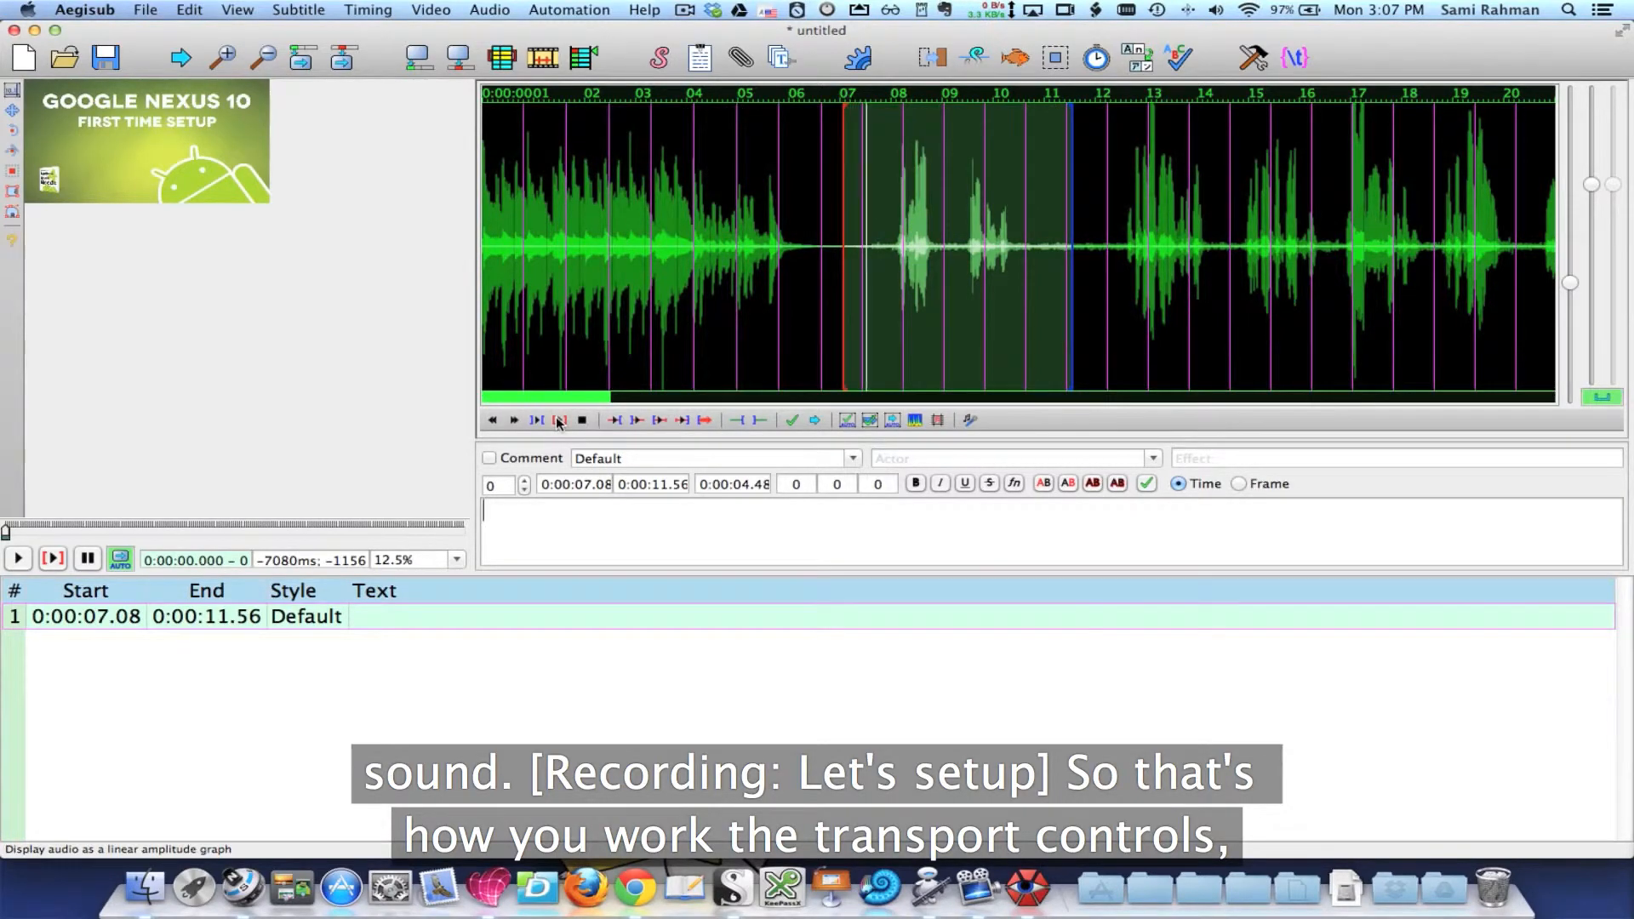
click(583, 421)
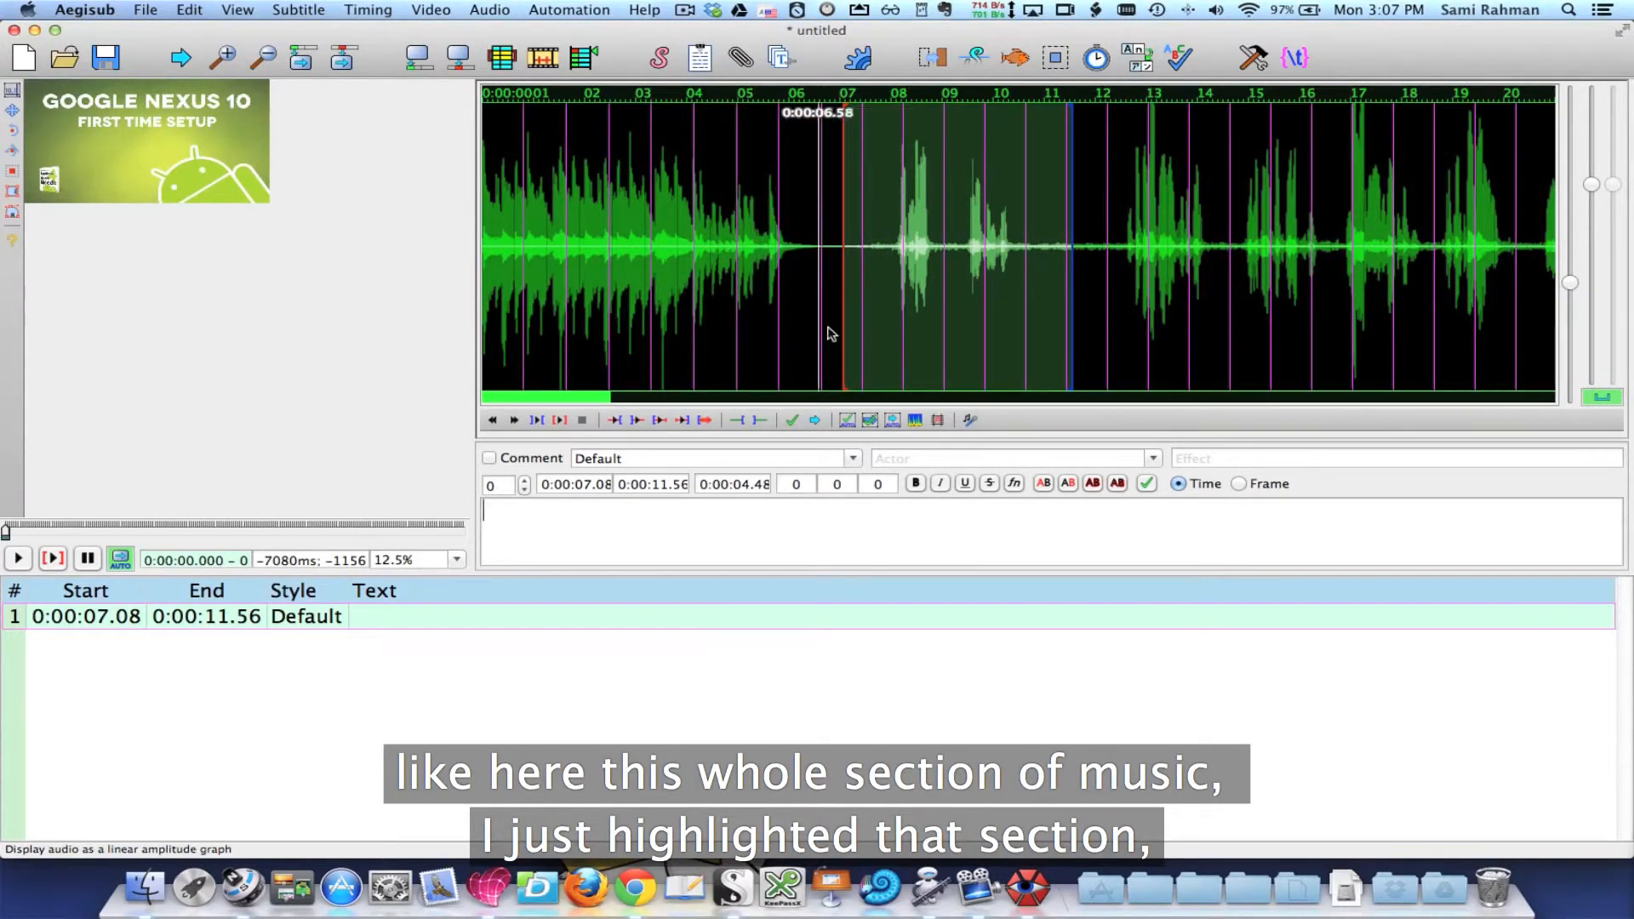
Step: Time the first line over the opening music from 0:00:00.00 to about 0:00:06.24, caption it [MUSIC] and commit it
drag(802, 332, 335, 321)
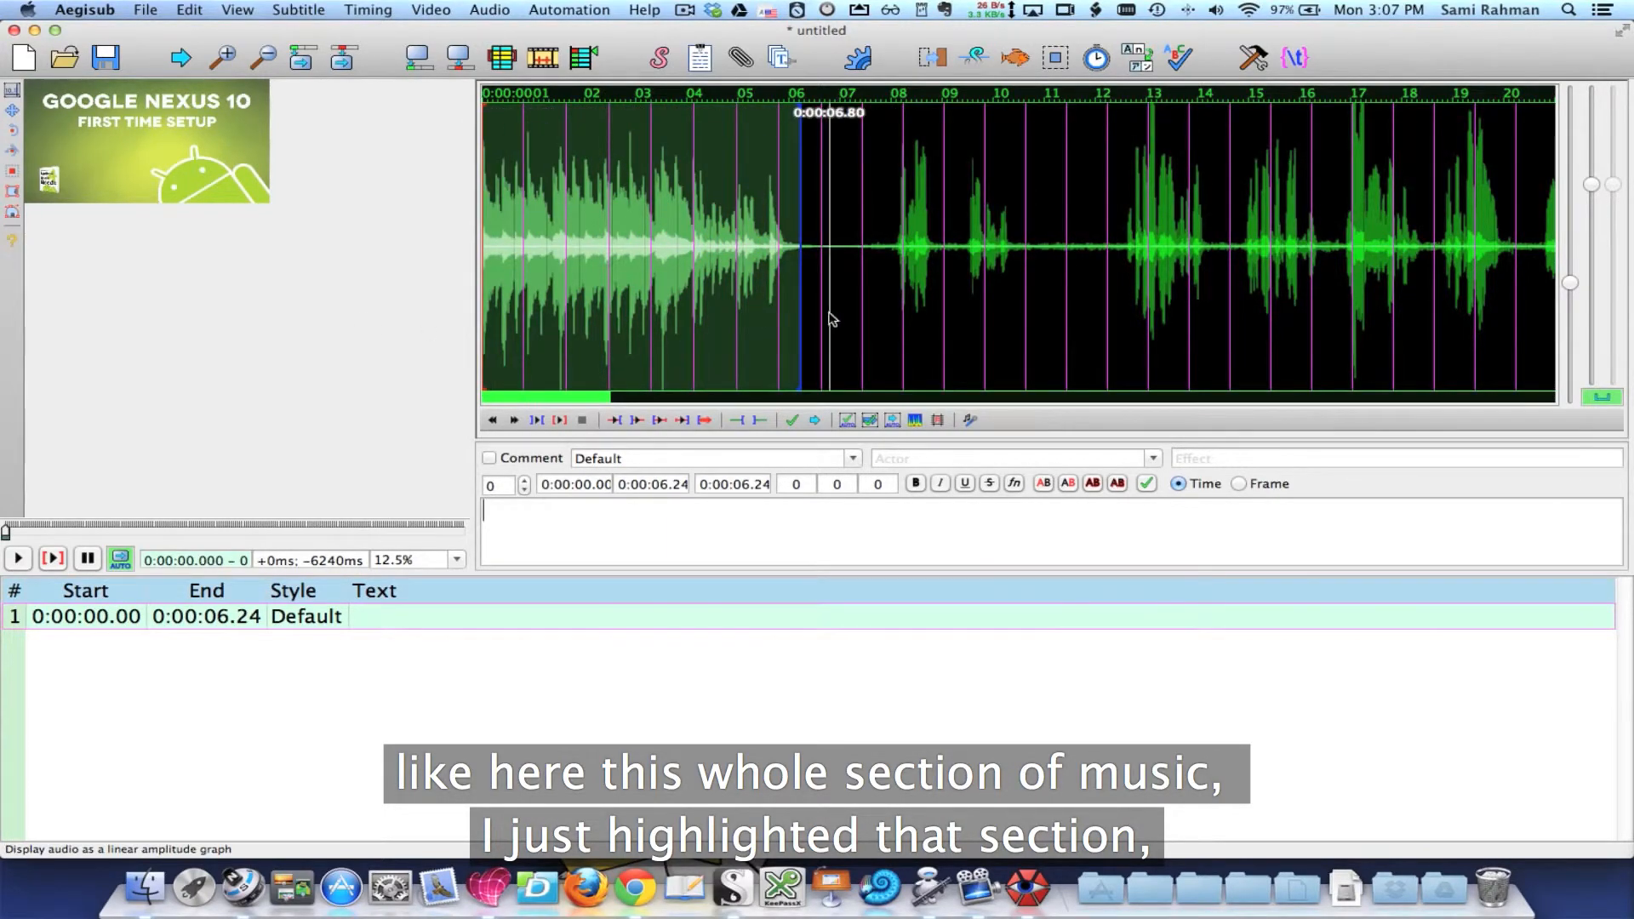
click(559, 420)
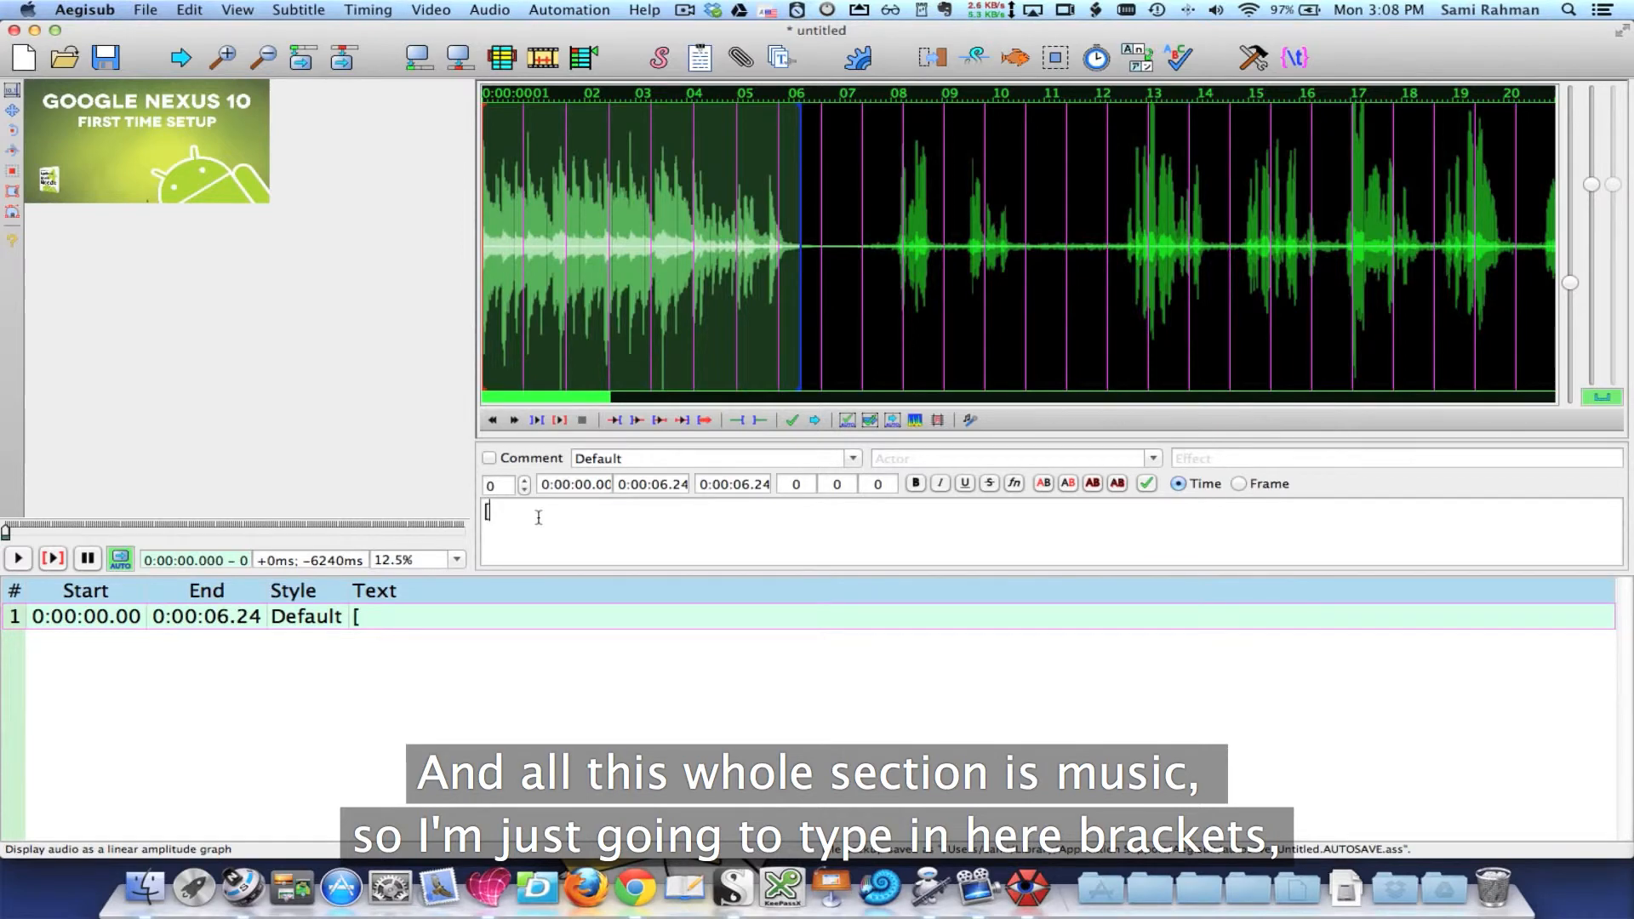
text(MUSIC)
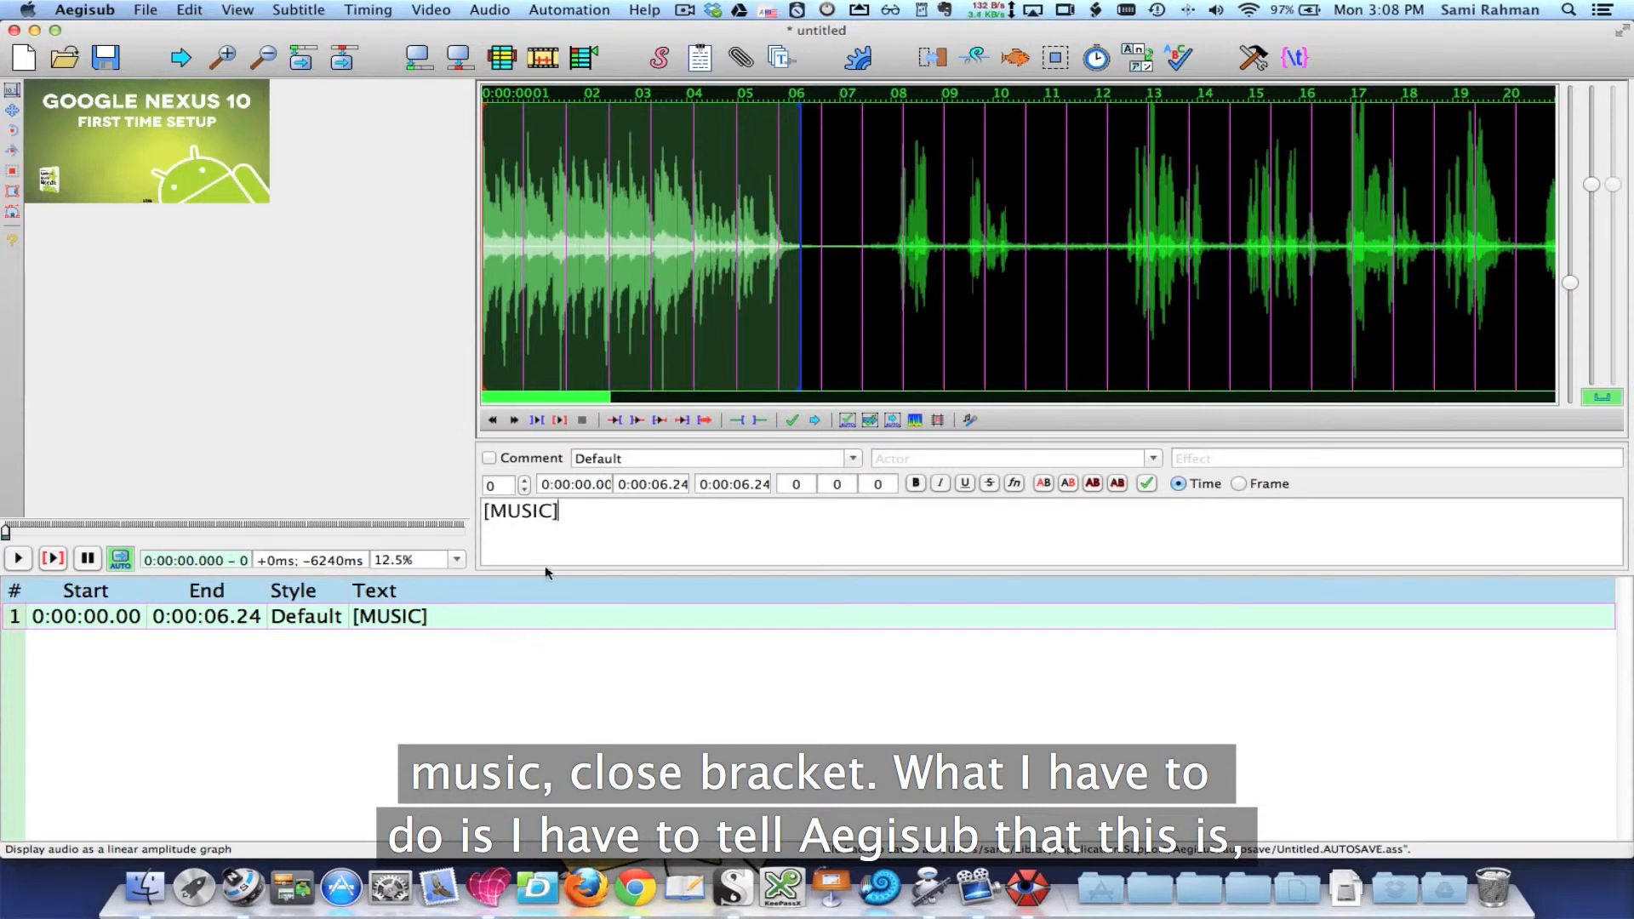
click(791, 421)
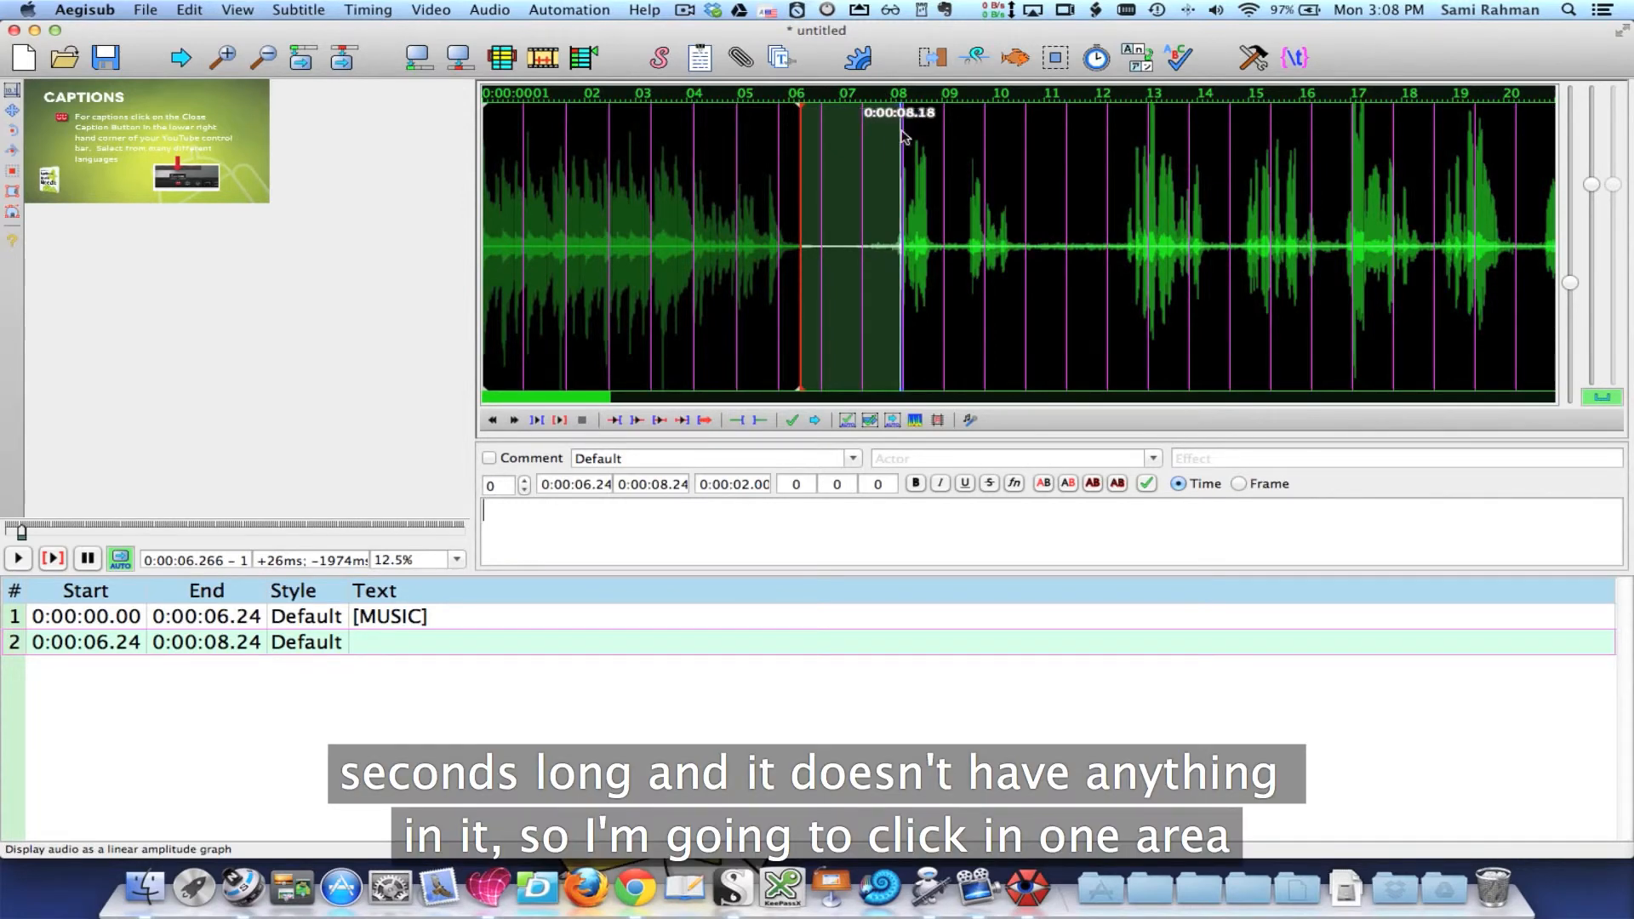
Step: Time the second line from about 0:00:07.52 to 0:00:10.58 around the first spoken phrase and play it
click(866, 288)
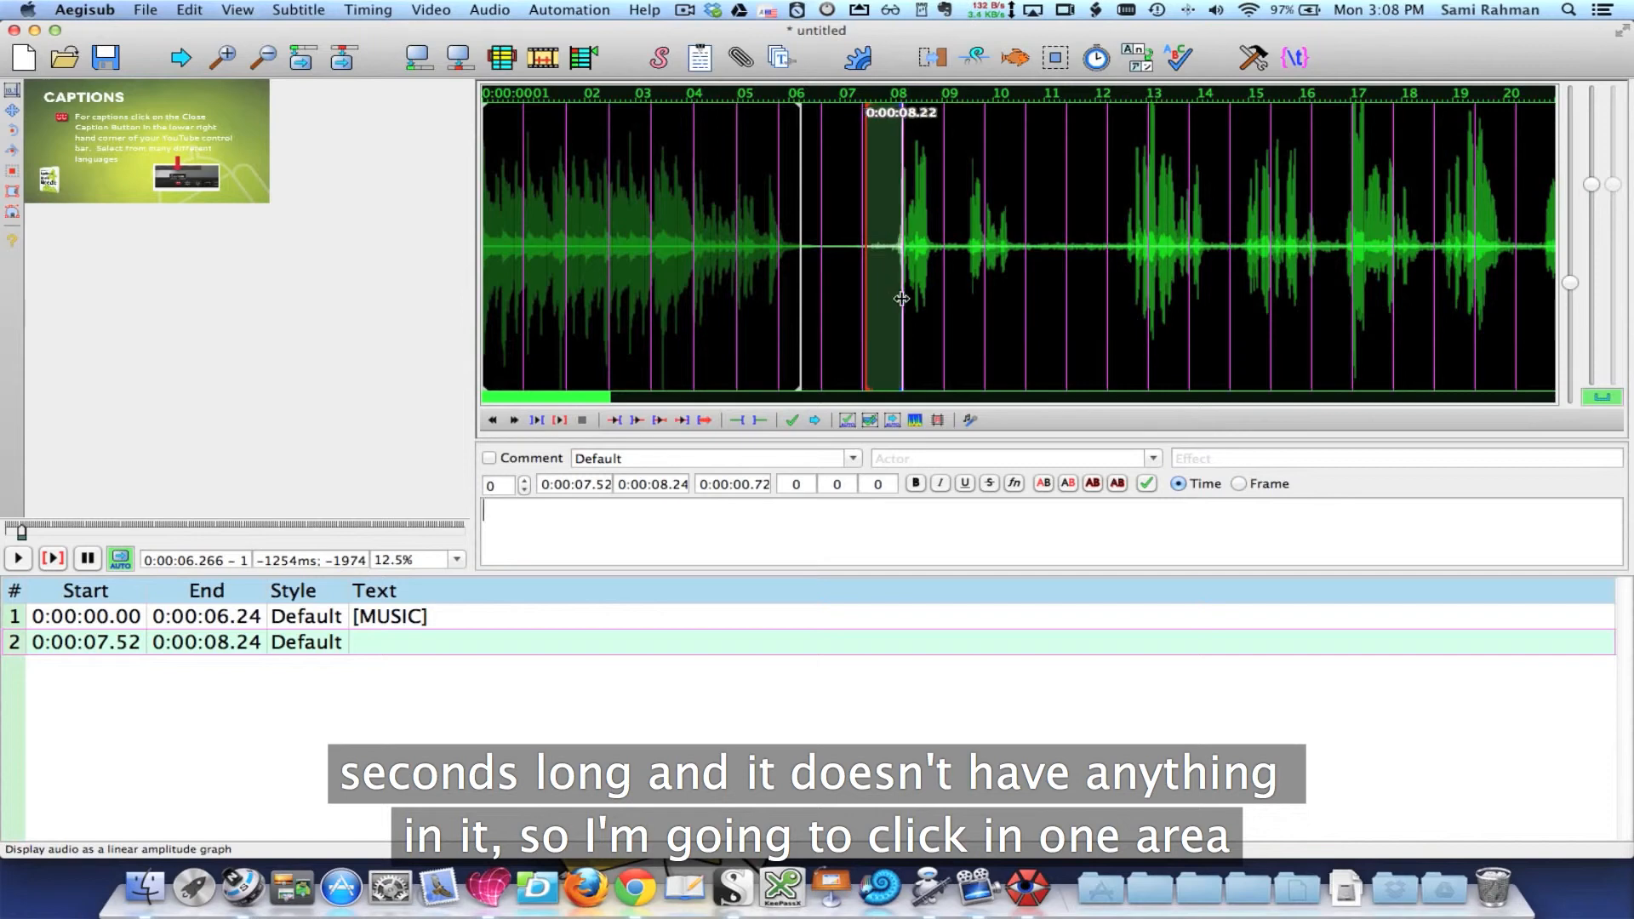
drag(902, 299, 1024, 306)
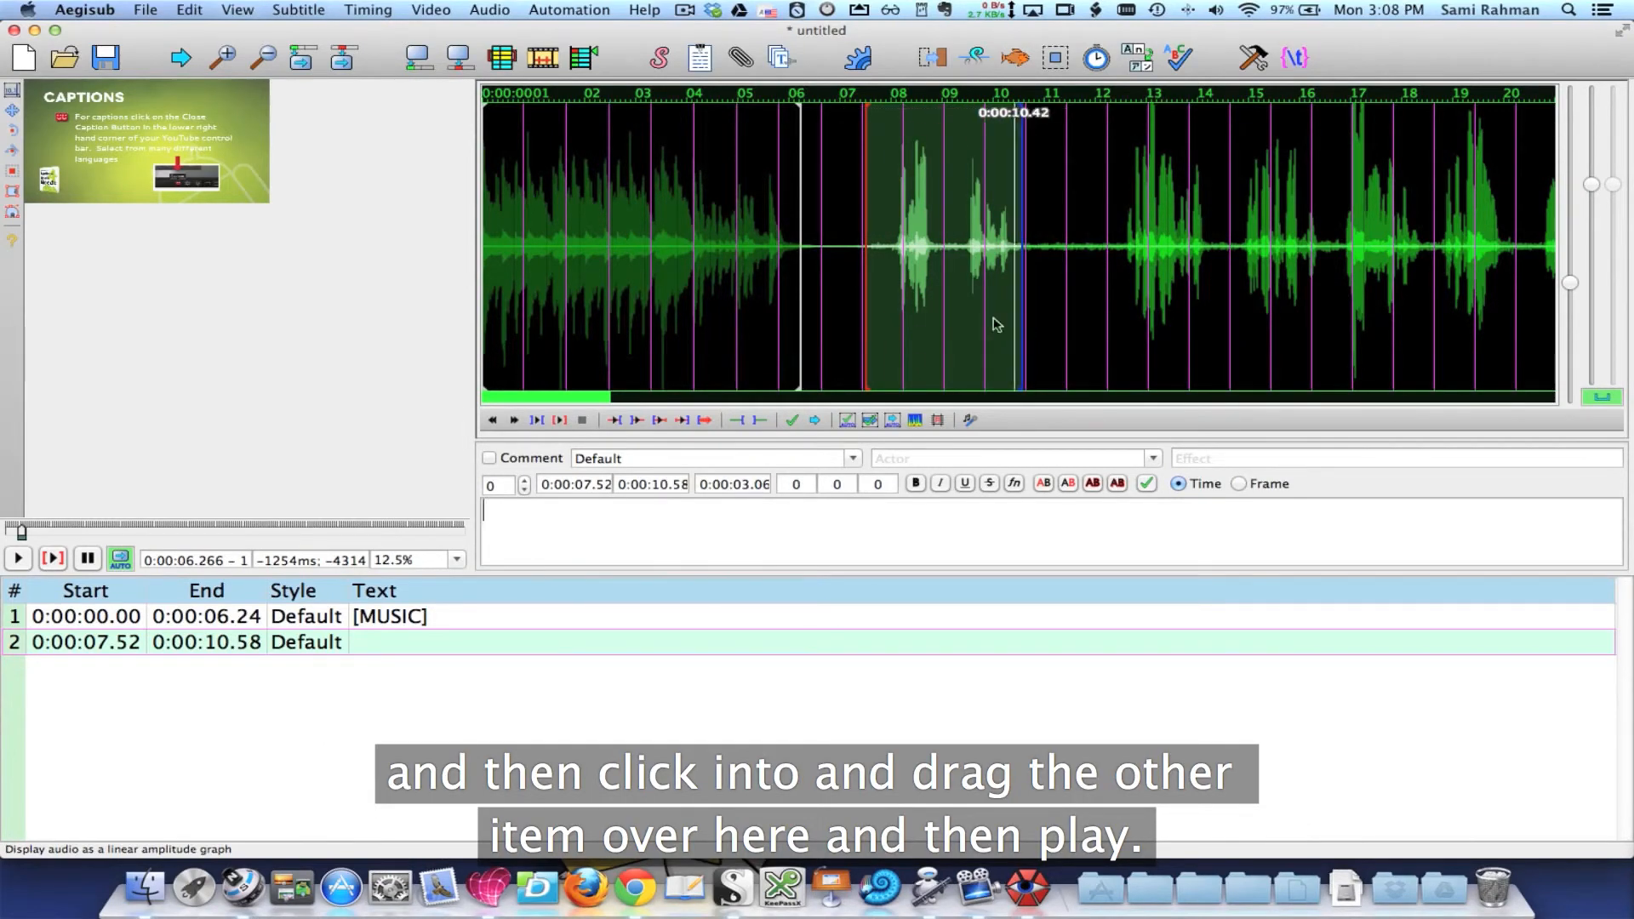
click(558, 420)
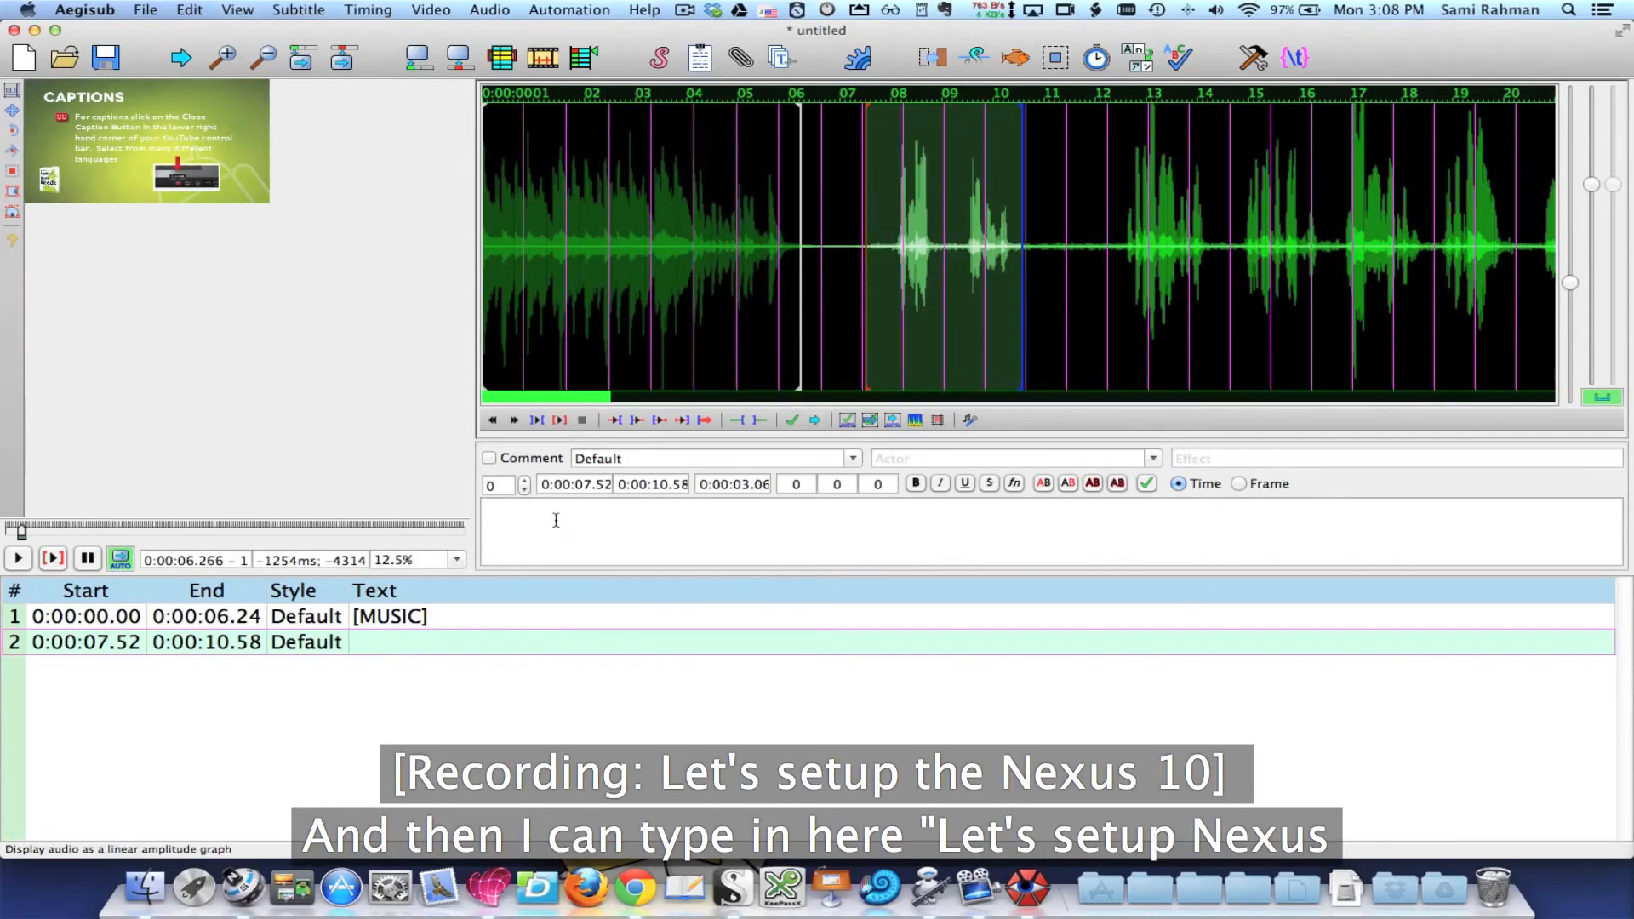
Step: Caption the second line "Lets Setup the Nexus 10" and commit it
text(Lets Setup the Nexus 10)
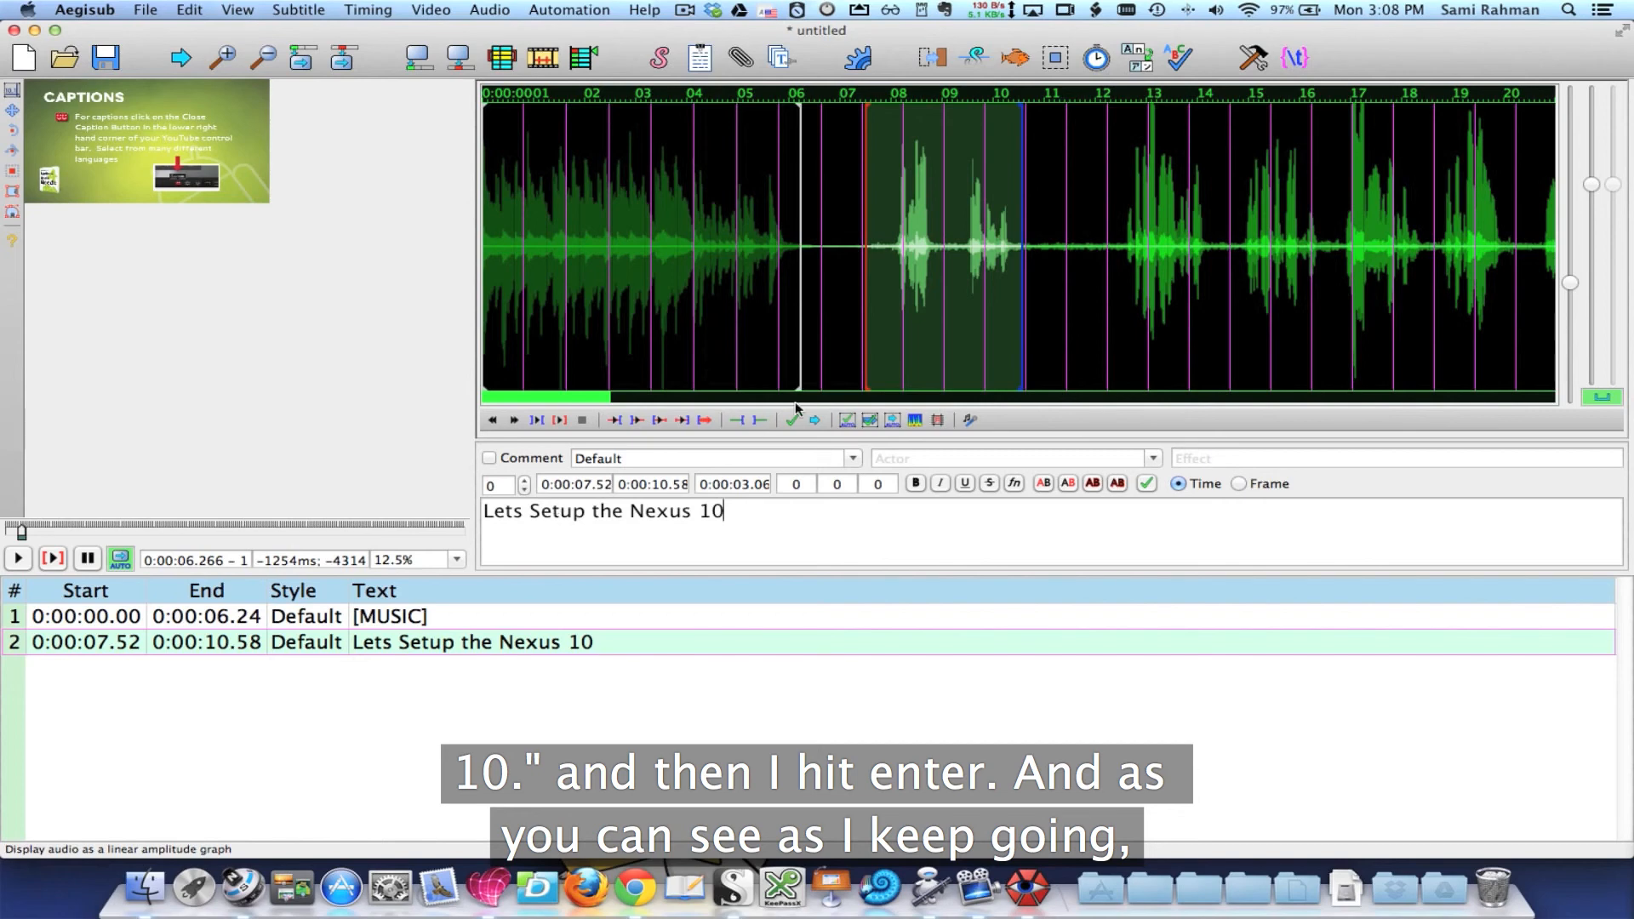
key(Return)
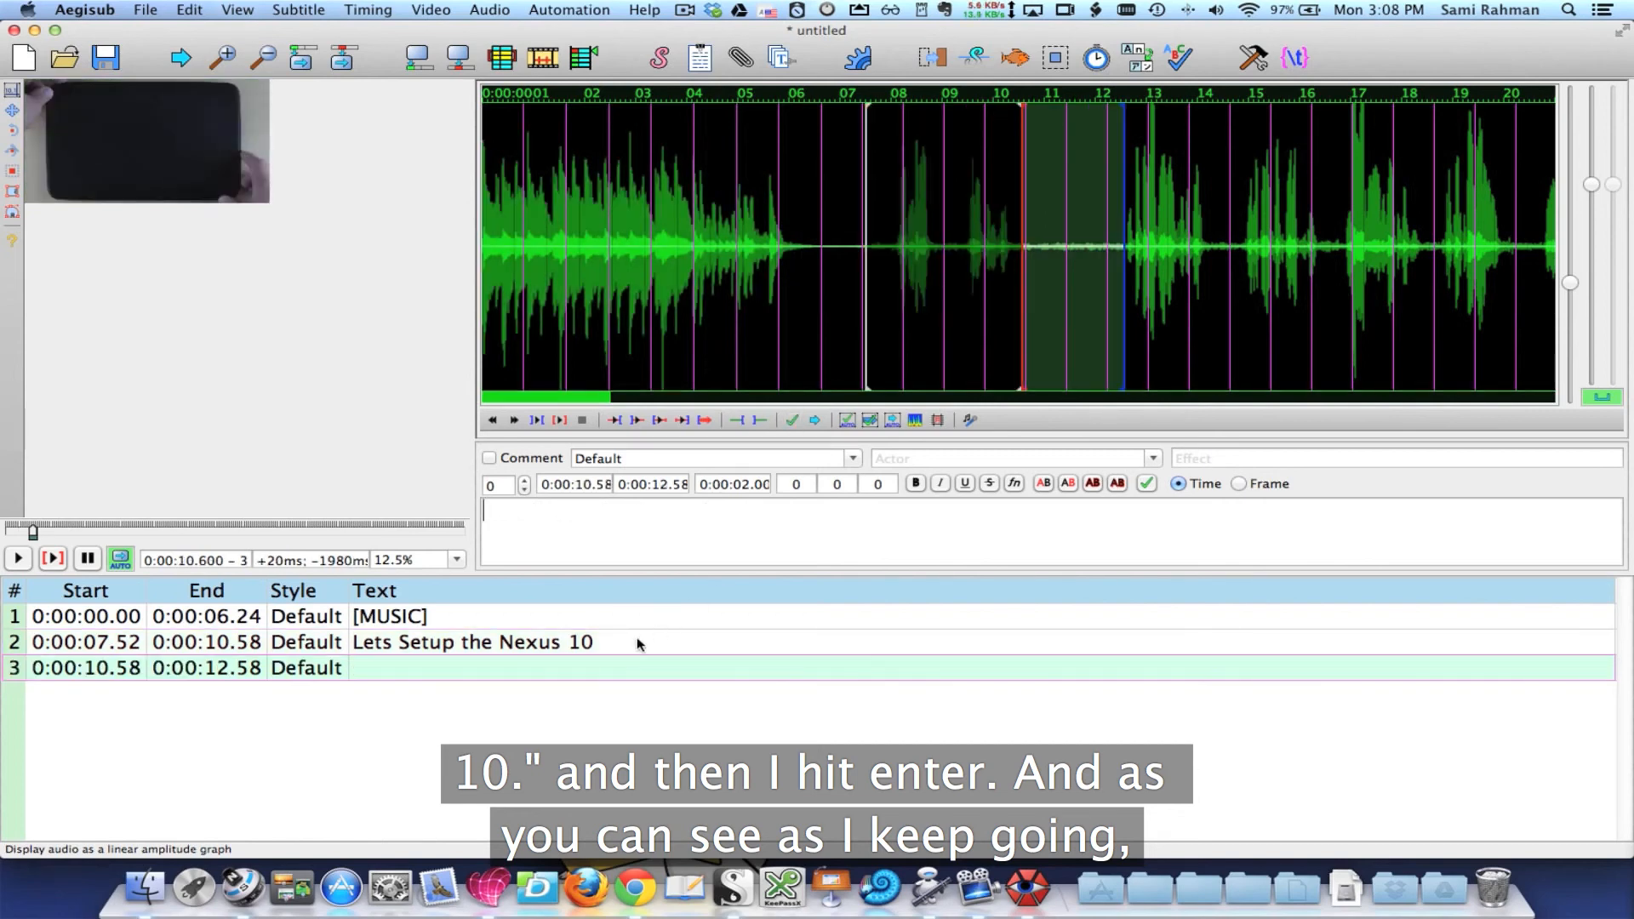